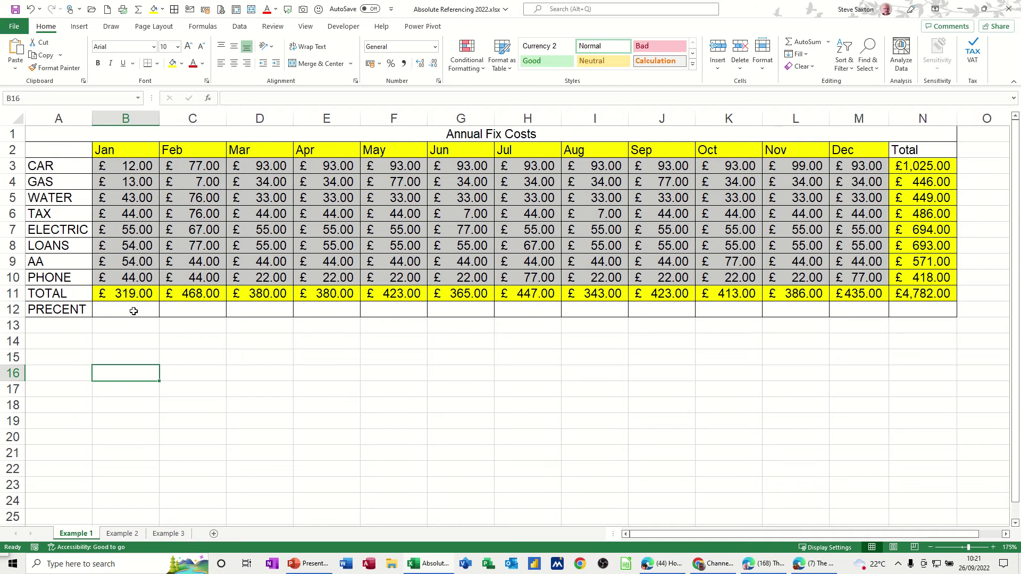
# Clear the TOTAL row figures and enter =SUM(B3:B10) in B11 for January
pyautogui.moveTo(124, 294); pyautogui.dragTo(906, 295)
pyautogui.press('Delete')
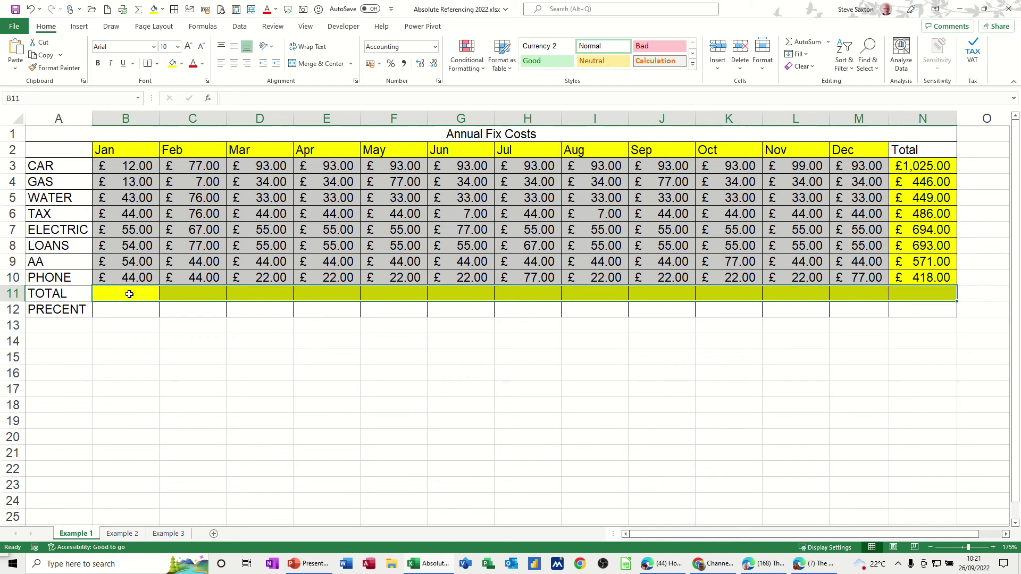
pyautogui.click(116, 291)
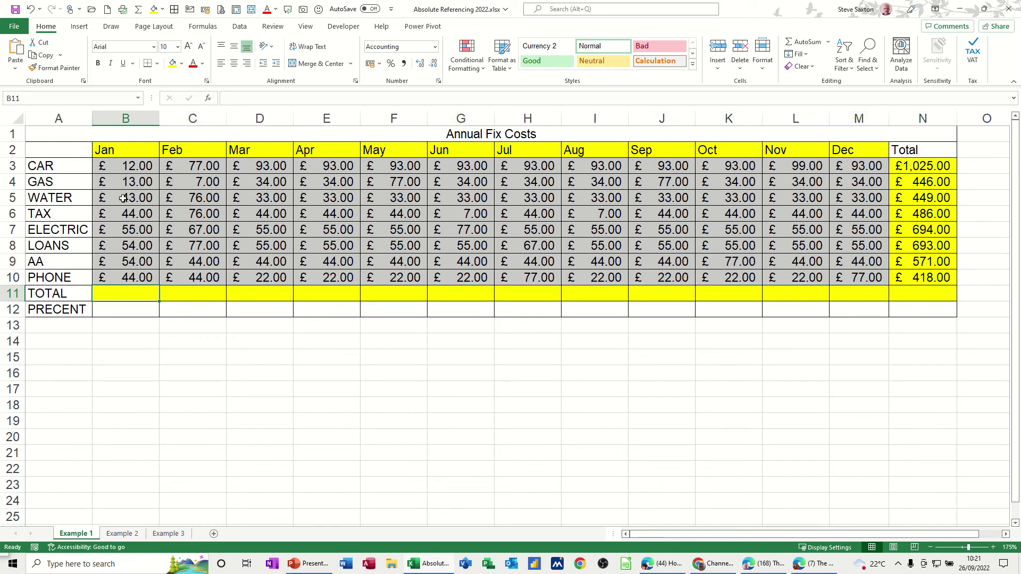
pyautogui.click(796, 42)
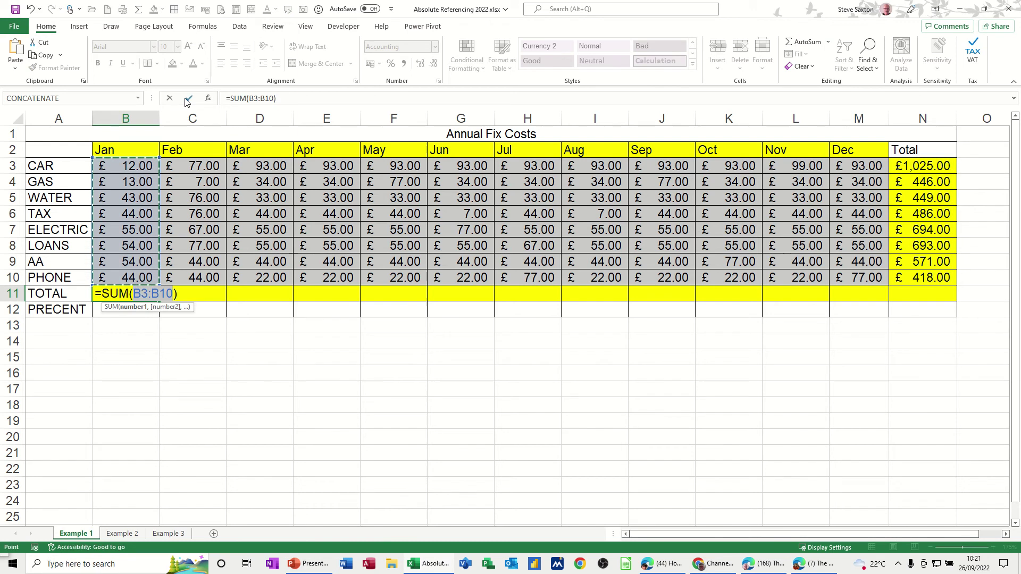
pyautogui.hotkey('ctrl', 'Return')
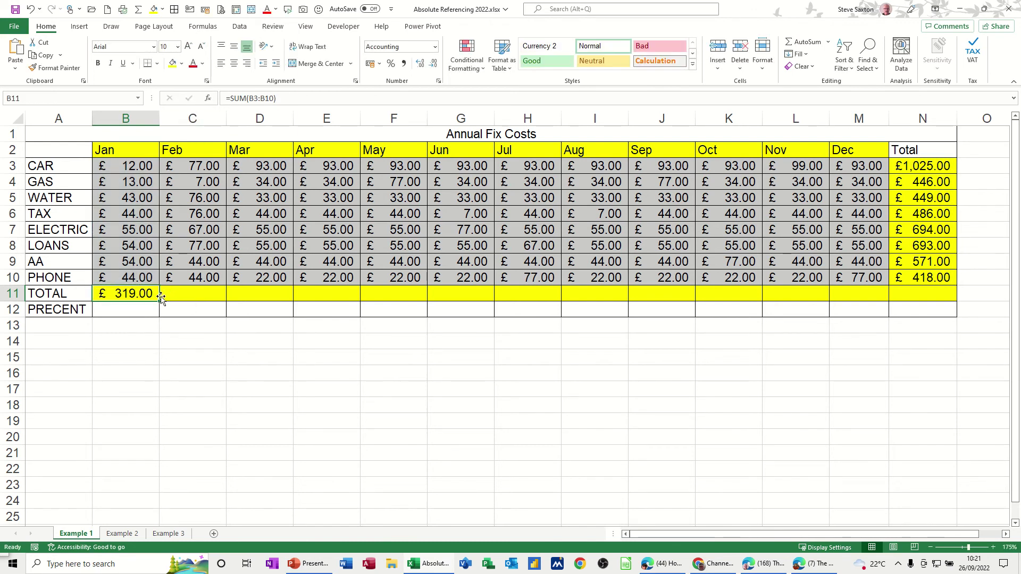
# Copy January's SUM formula across the TOTAL row to N11, giving a £4,782.00 grand total
pyautogui.moveTo(160, 304); pyautogui.dragTo(229, 303)
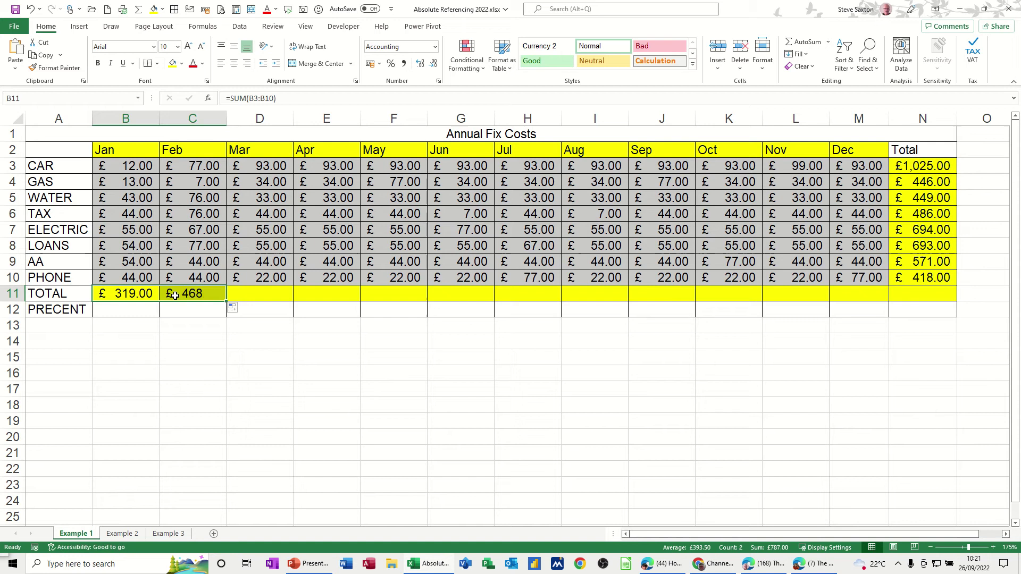
pyautogui.click(183, 291)
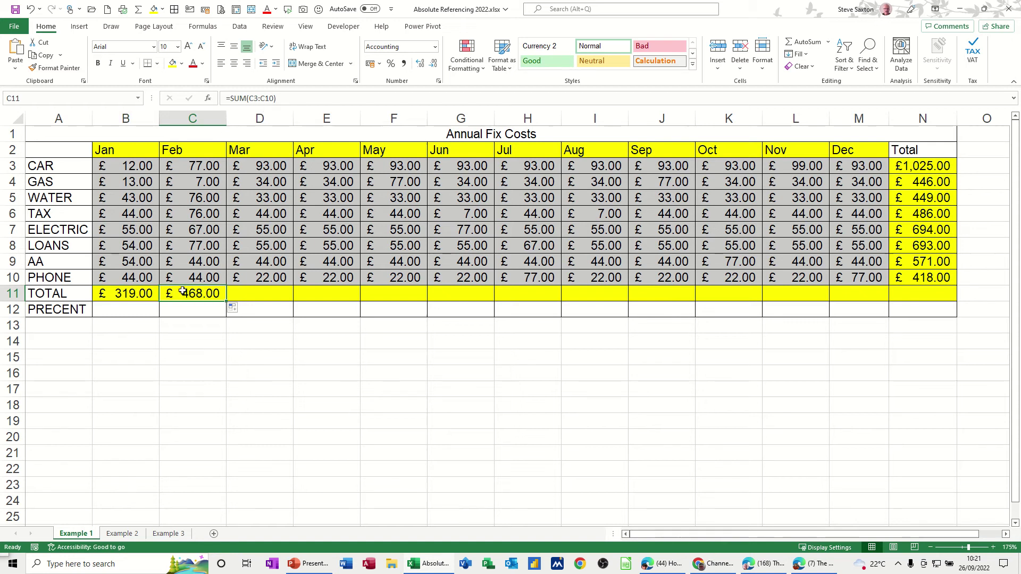
pyautogui.moveTo(226, 301); pyautogui.dragTo(904, 302)
pyautogui.click(212, 293)
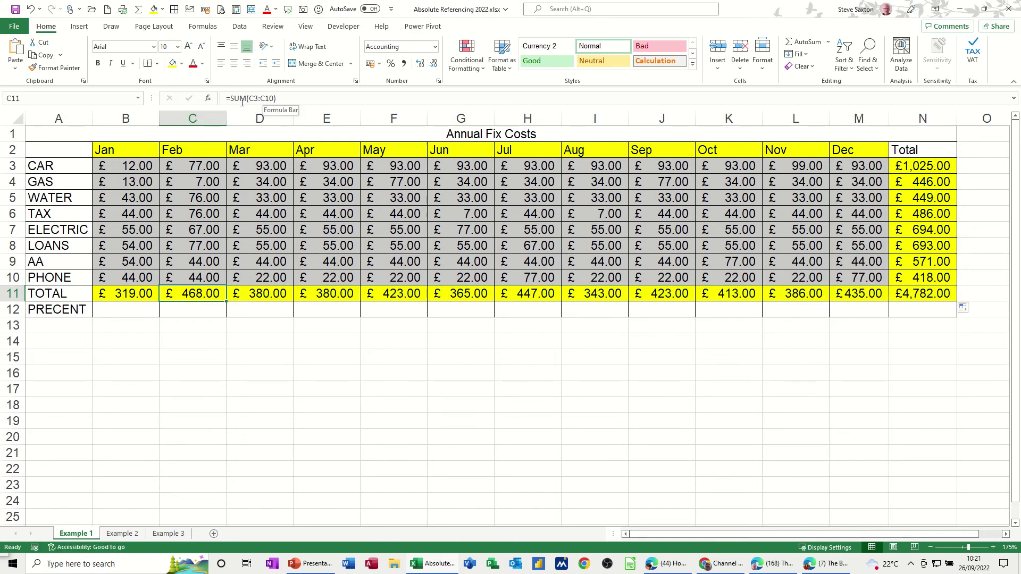
pyautogui.click(154, 297)
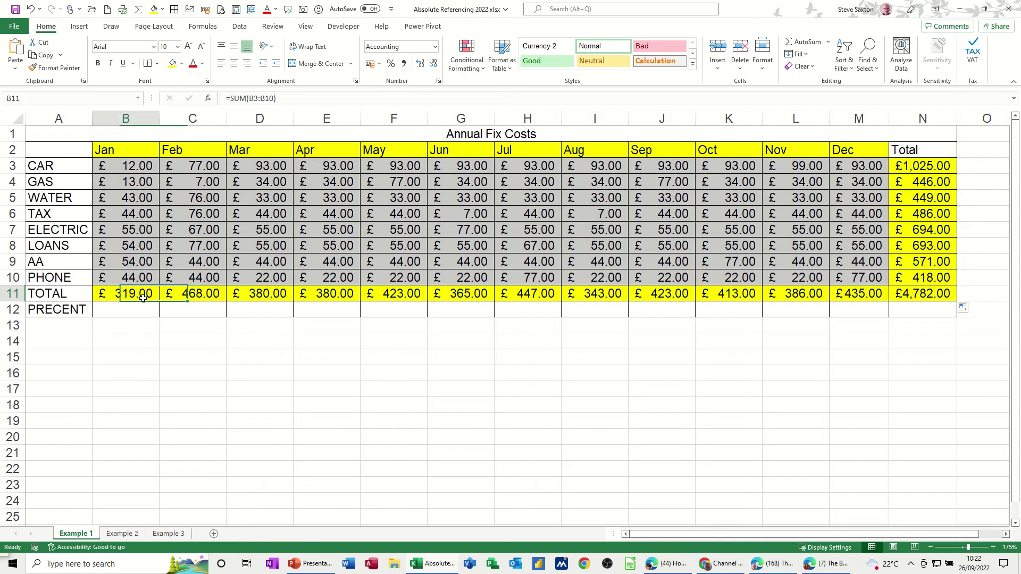
pyautogui.moveTo(158, 301); pyautogui.dragTo(929, 296)
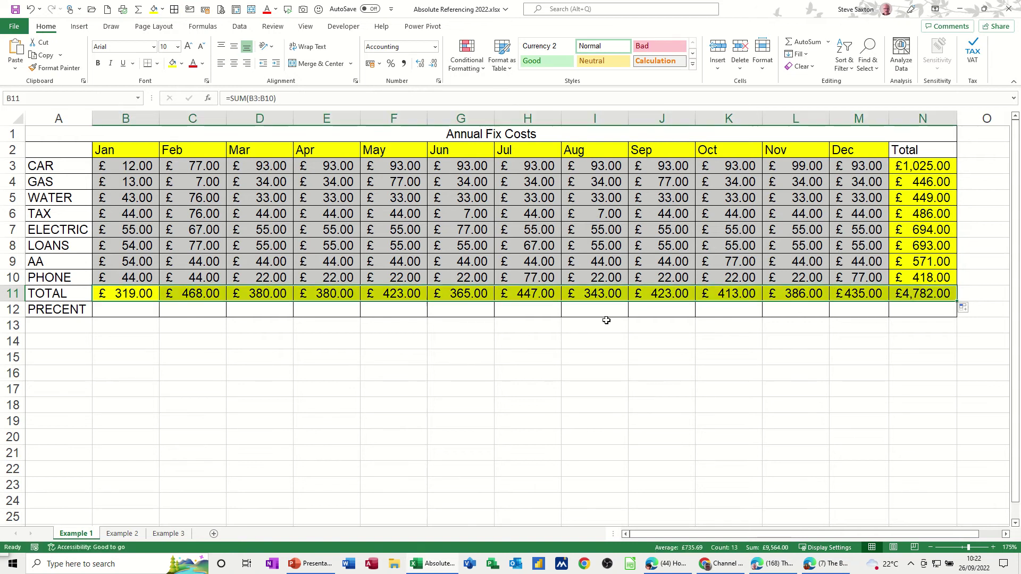
# Enter =B11/N11 in B12 and format it as a two-decimal percentage, showing 6.67%
pyautogui.click(134, 313)
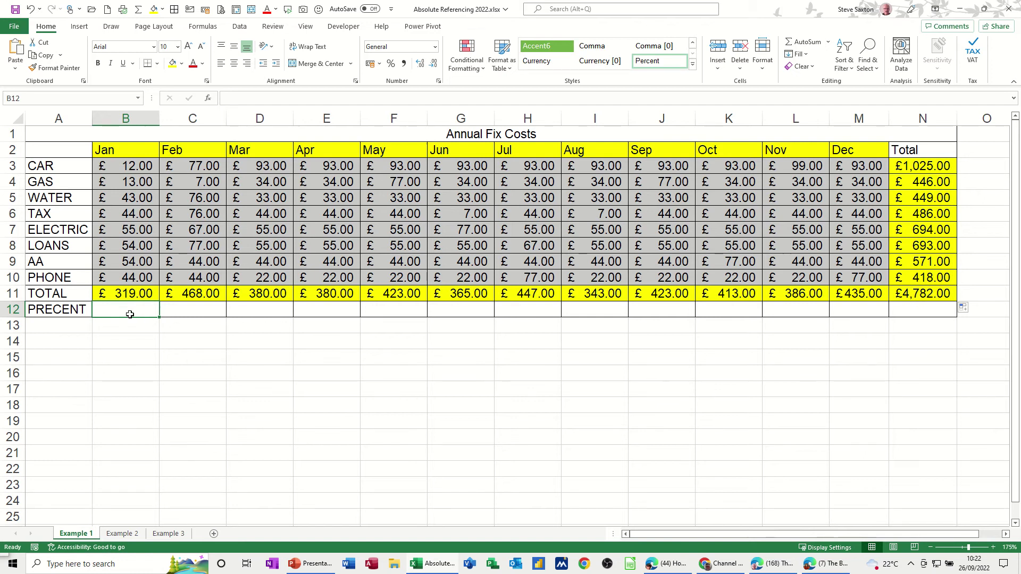
pyautogui.write('=')
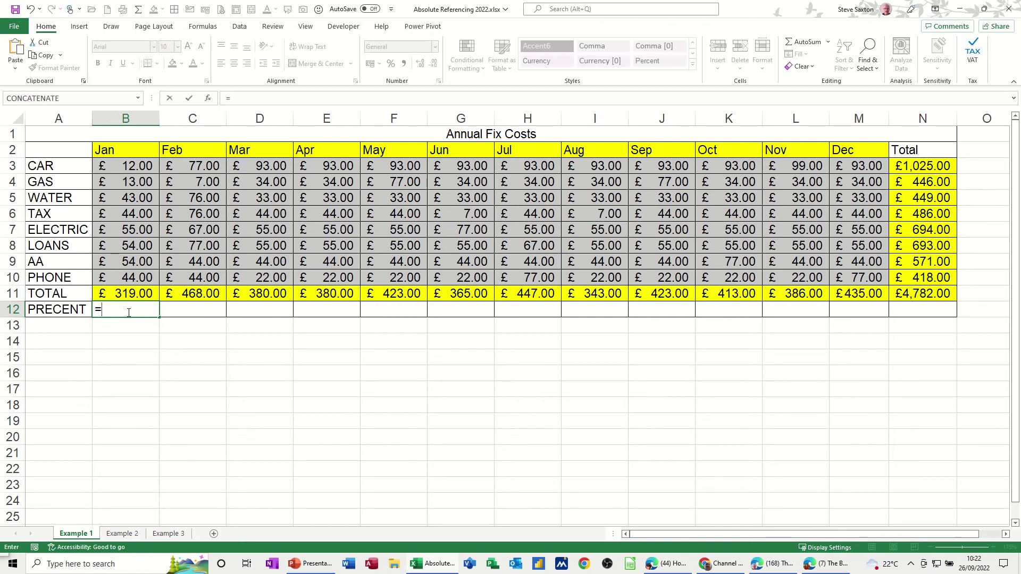
pyautogui.click(123, 293)
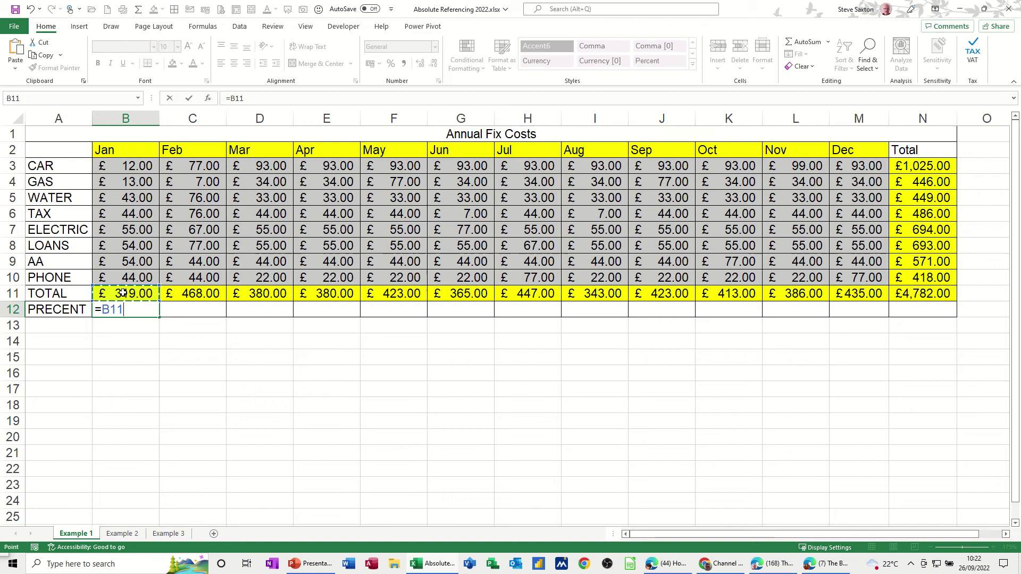
pyautogui.write('/')
pyautogui.click(911, 297)
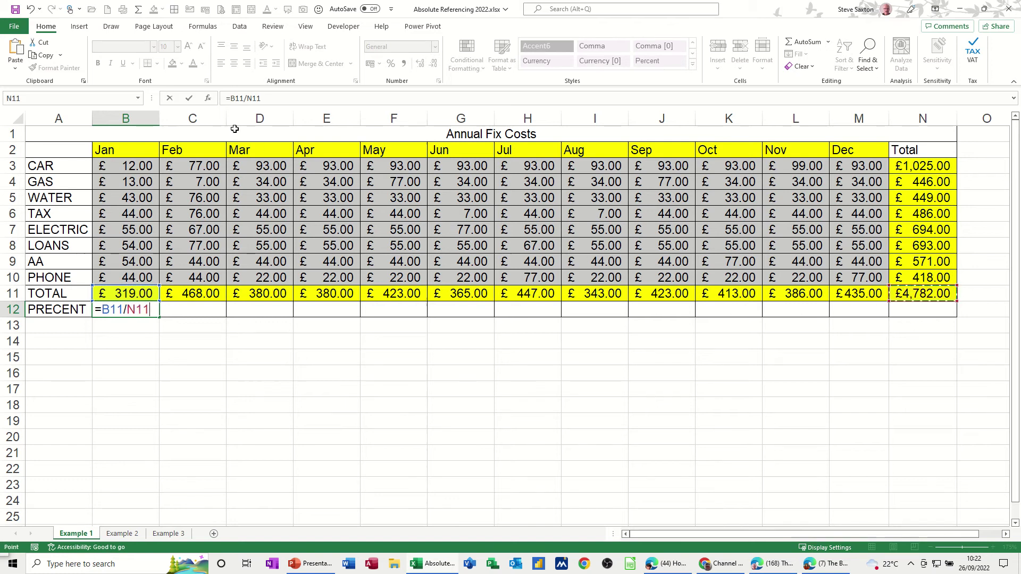
pyautogui.click(189, 98)
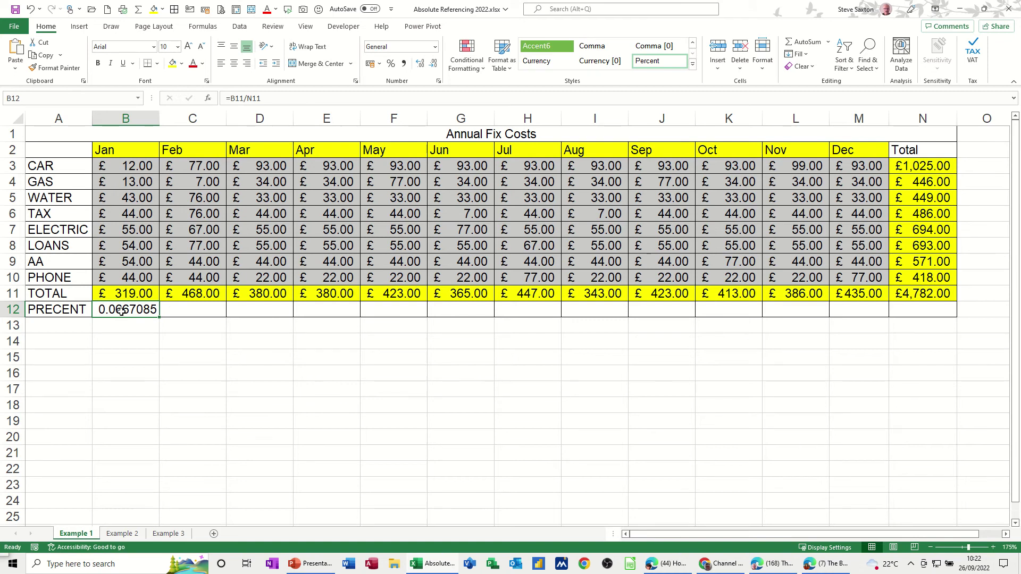
pyautogui.click(391, 64)
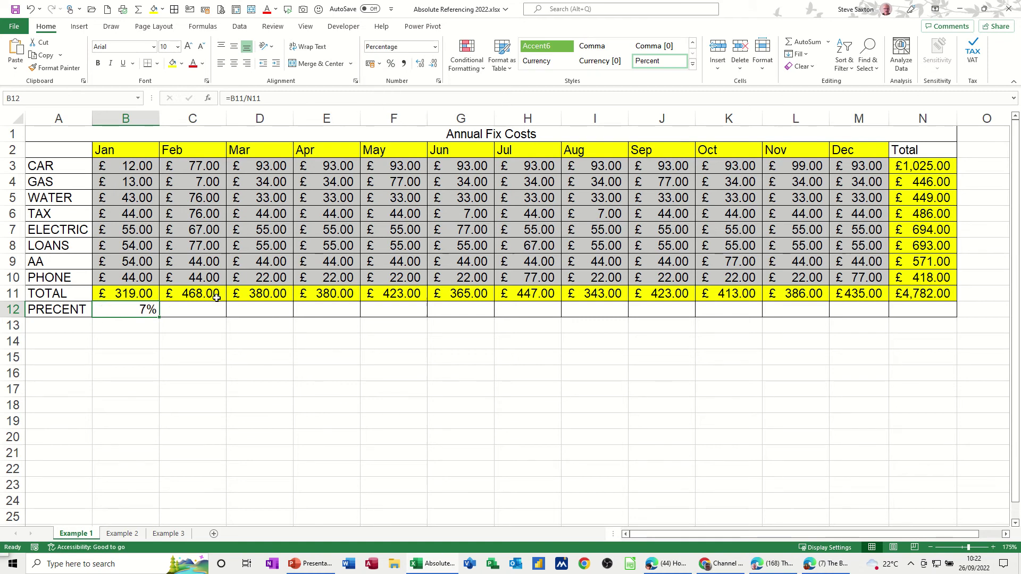
pyautogui.click(420, 66)
pyautogui.click(421, 66)
# Copy the percentage formula into February and March, and shade O11 and P11 yellow
pyautogui.moveTo(159, 317); pyautogui.dragTo(280, 318)
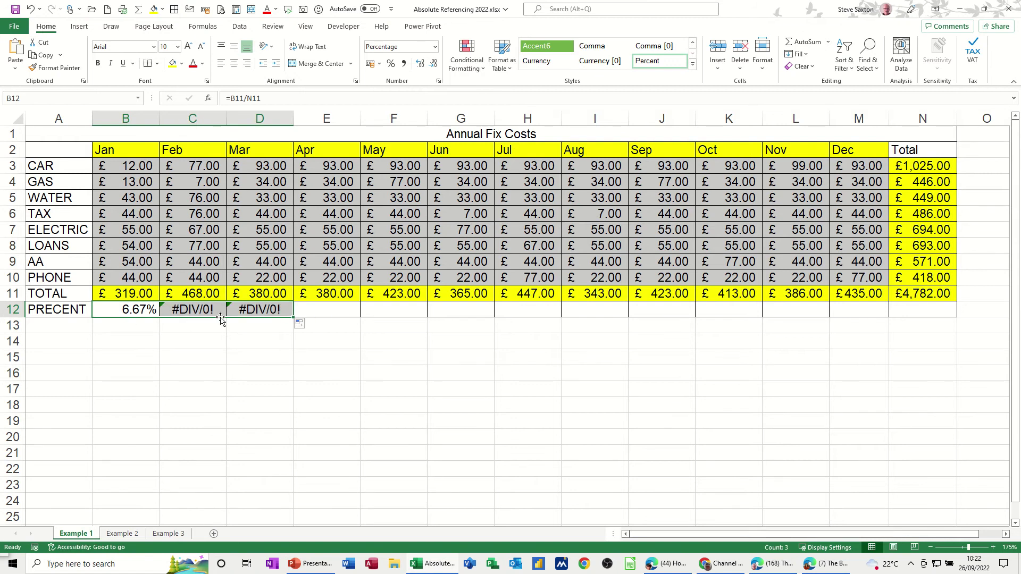
pyautogui.click(192, 311)
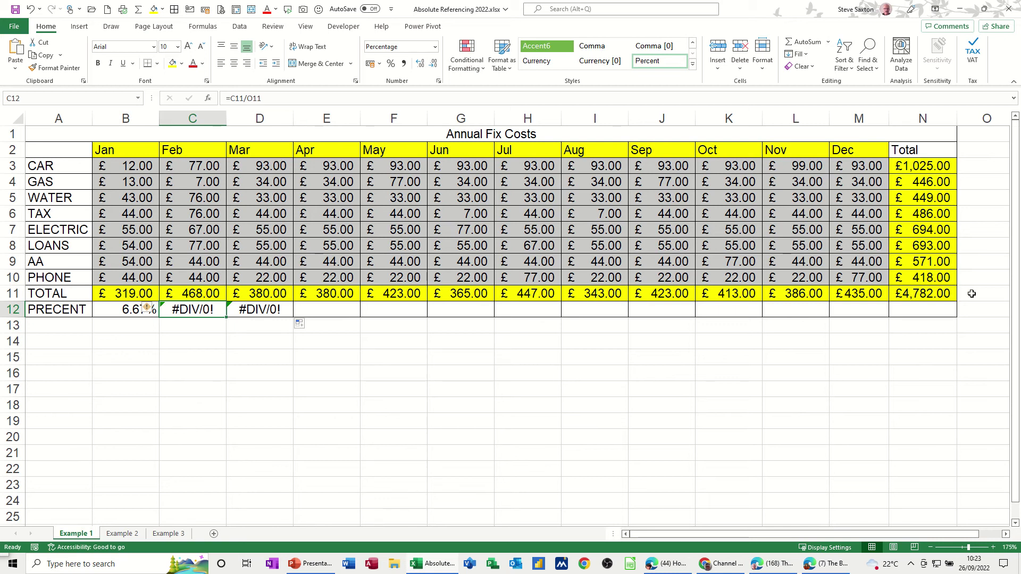
pyautogui.click(974, 294)
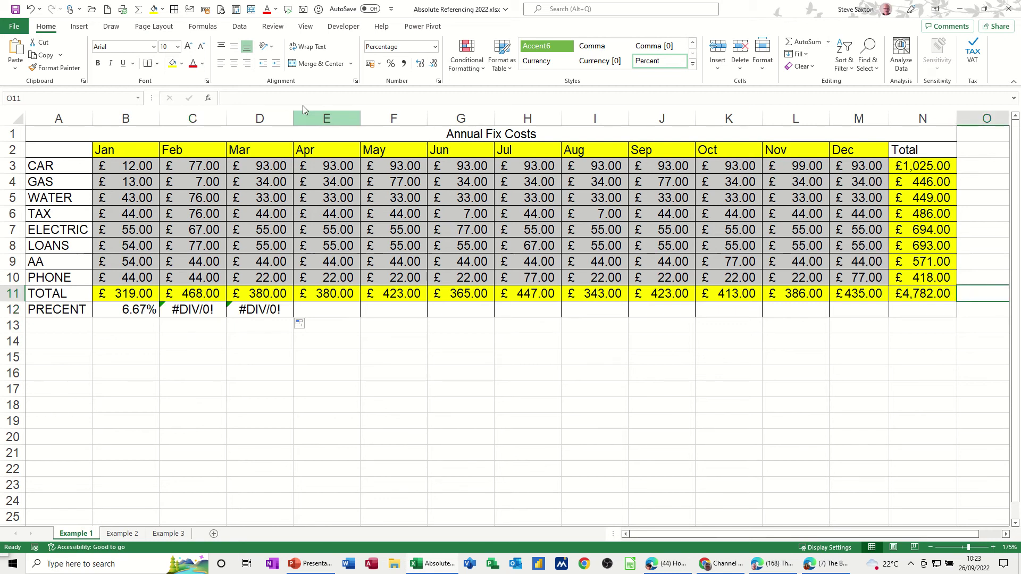
pyautogui.click(173, 63)
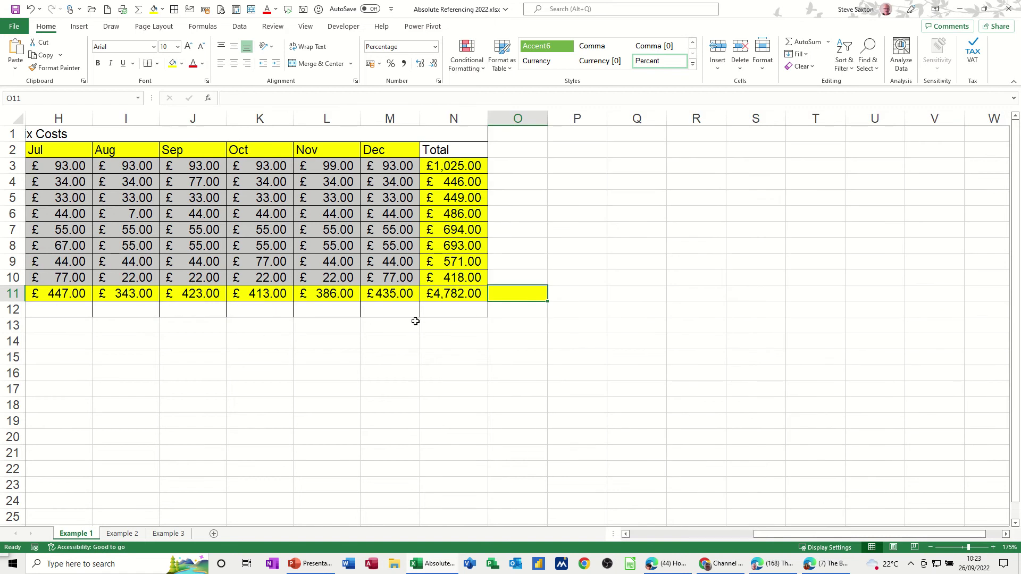
pyautogui.click(565, 294)
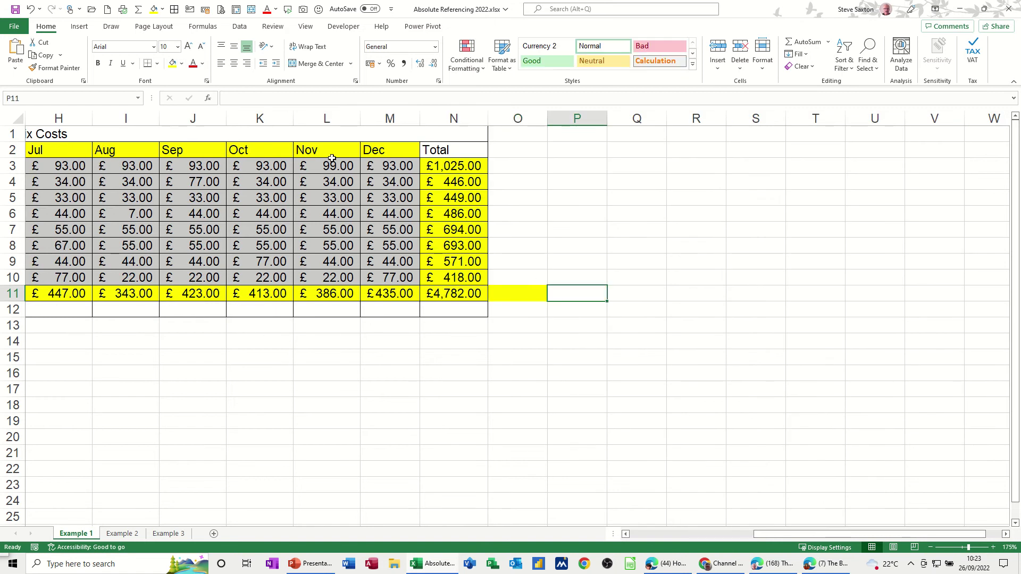
pyautogui.click(172, 63)
# Zoom out and copy the percentage formula across to December, producing #DIV/0! errors
pyautogui.moveTo(790, 537); pyautogui.dragTo(667, 537)
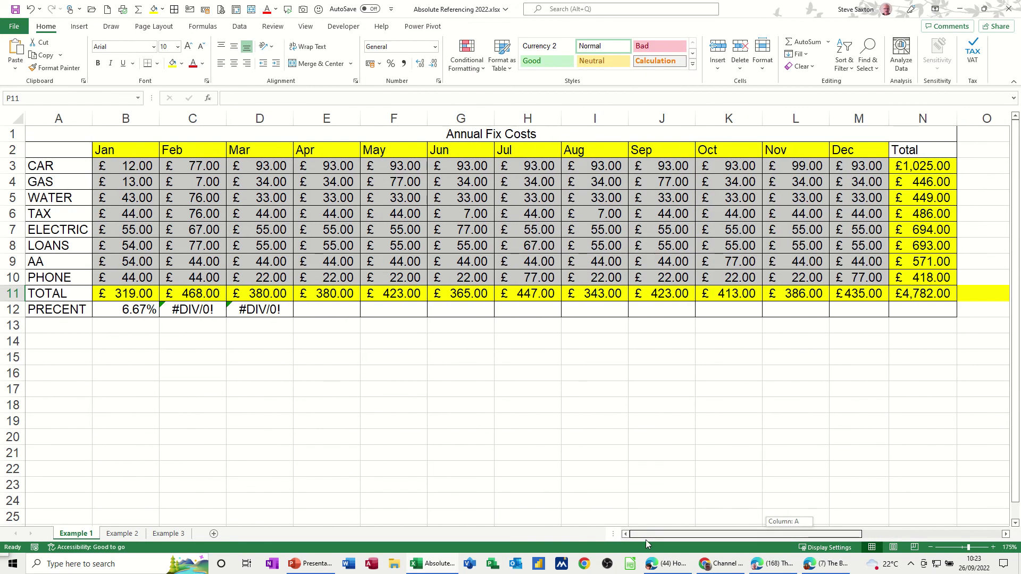
pyautogui.click(931, 548)
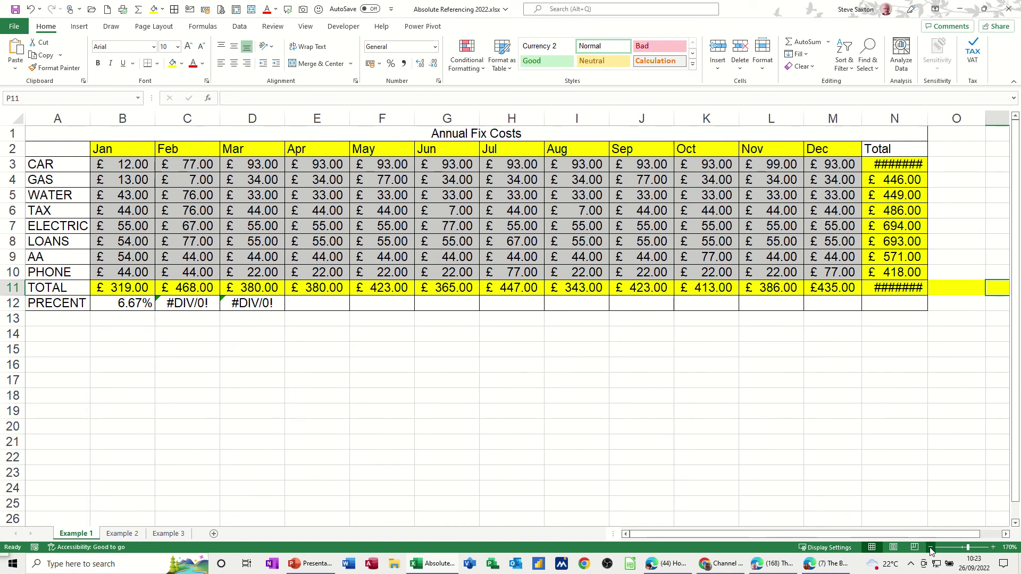
pyautogui.click(931, 548)
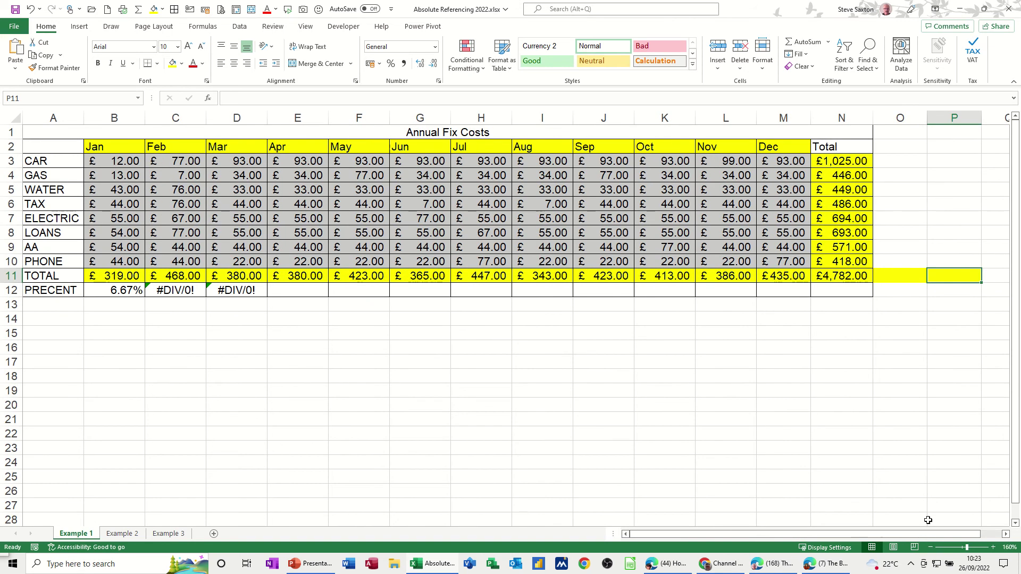
pyautogui.click(177, 292)
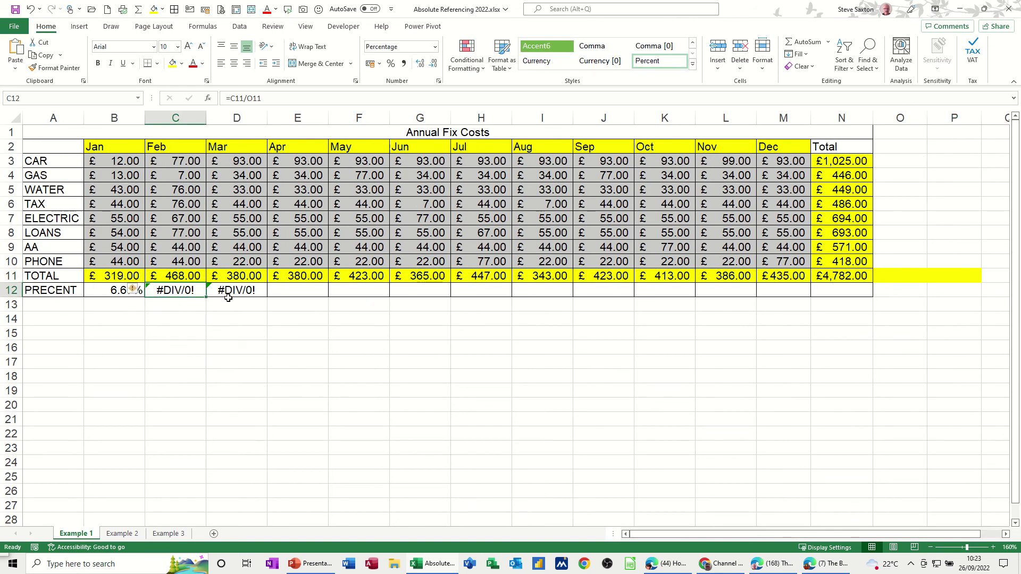
pyautogui.moveTo(206, 296); pyautogui.dragTo(851, 298)
pyautogui.click(919, 275)
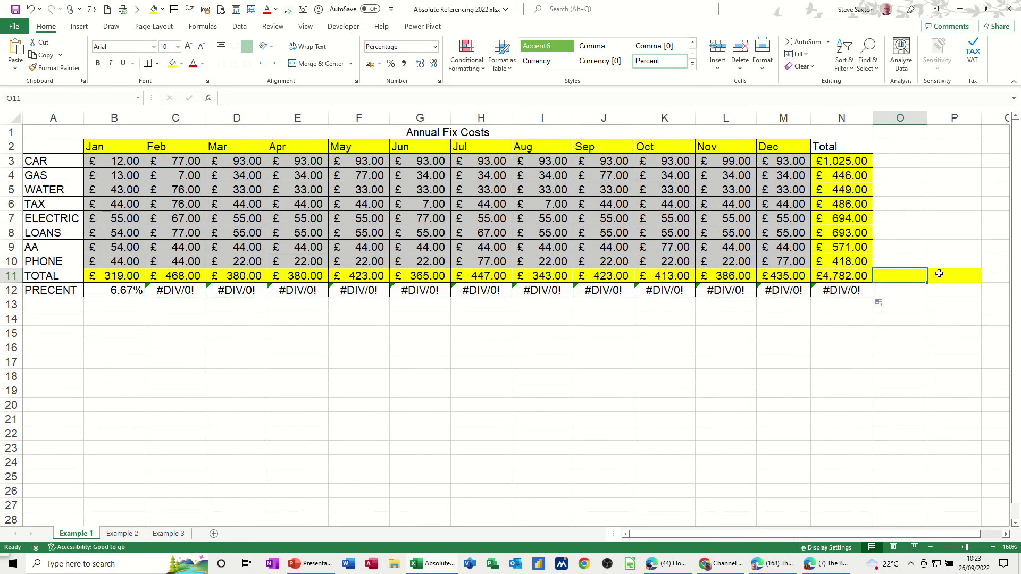
pyautogui.click(942, 274)
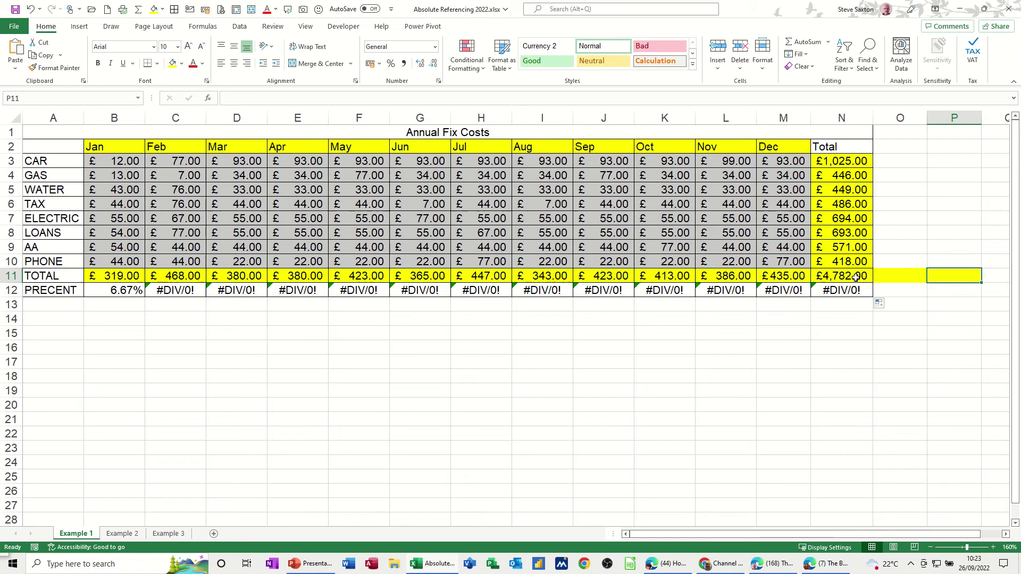
pyautogui.click(127, 290)
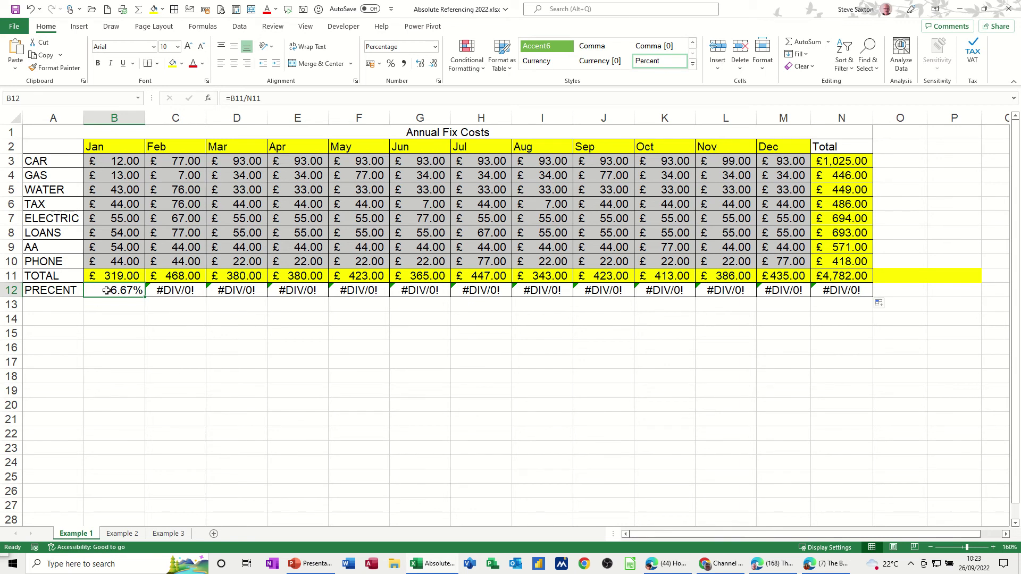
# Change B12 to divide by absolute $N$11 and copy it across the PRECENT row
pyautogui.click(253, 98)
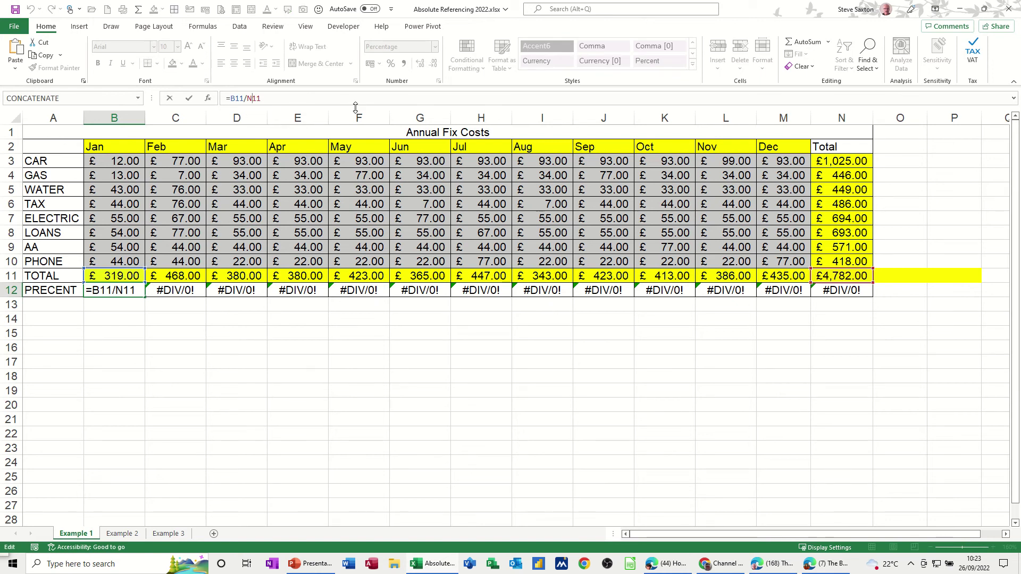
pyautogui.press('F4')
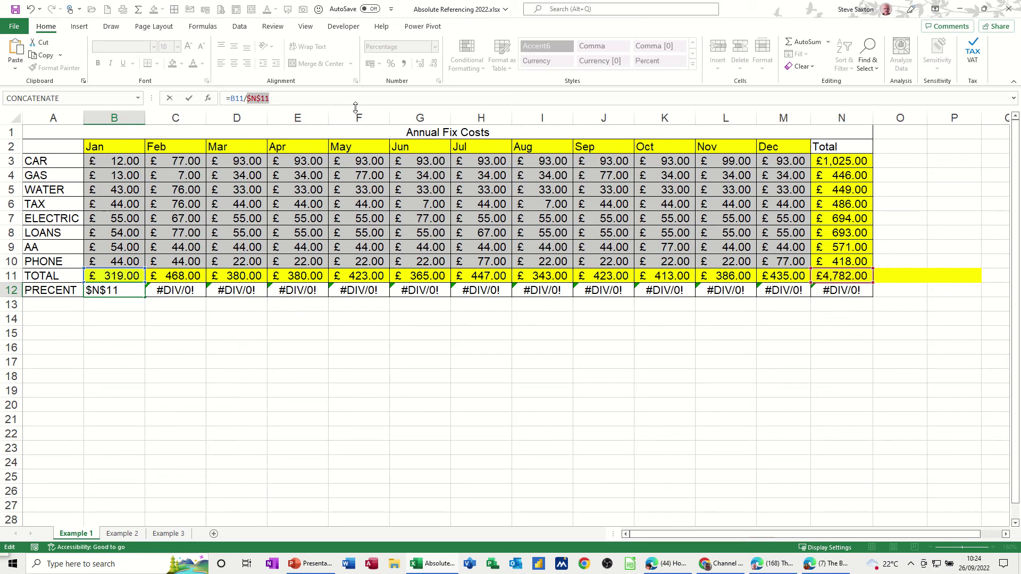
pyautogui.press('F4')
pyautogui.press('F4')
pyautogui.press('F4')
pyautogui.press('F4')
pyautogui.click(190, 98)
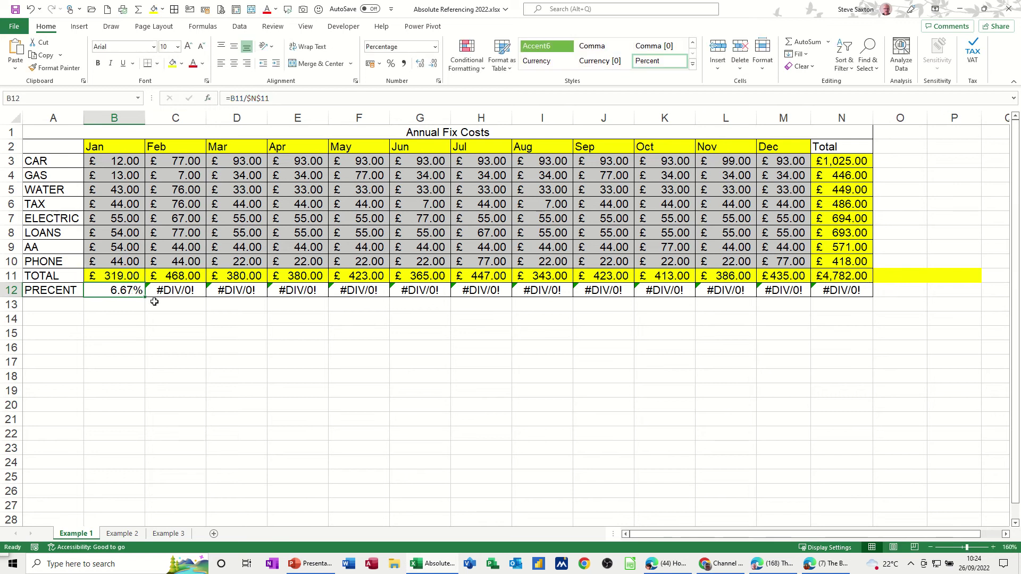
pyautogui.moveTo(146, 299); pyautogui.dragTo(842, 302)
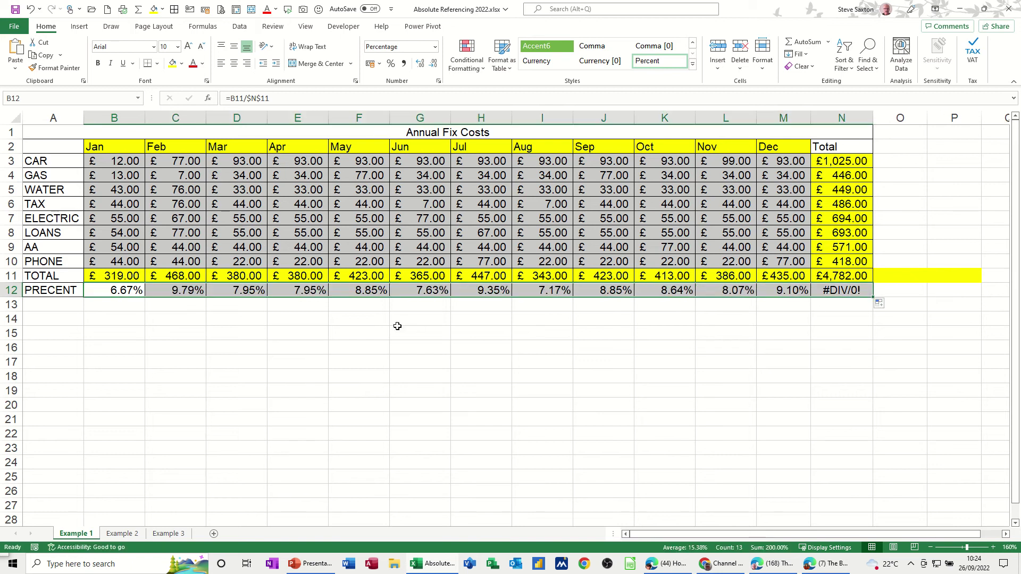
pyautogui.click(901, 163)
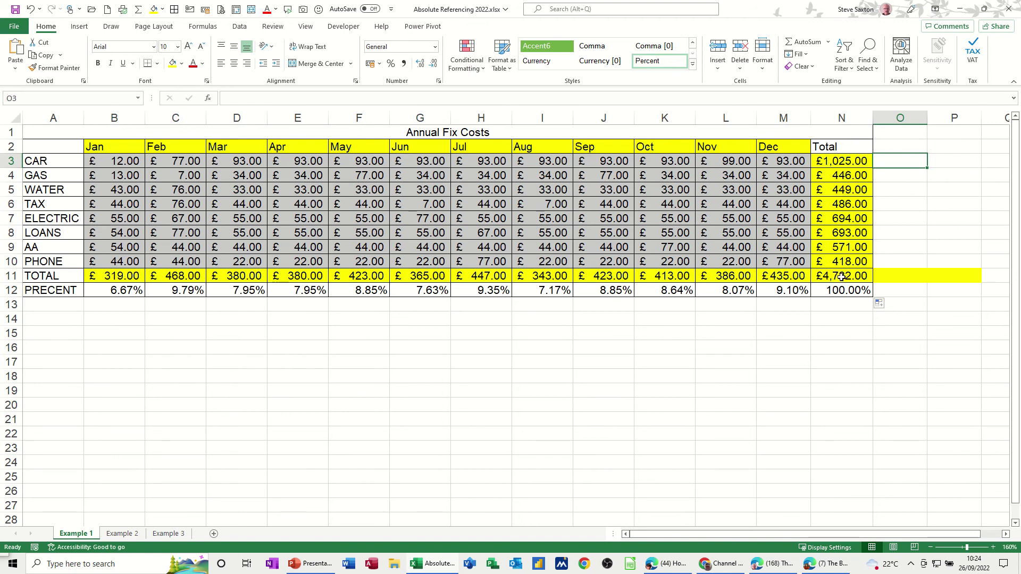
# Enter =N3/N11 in O3 for CAR's share, formatted as a two-decimal percentage
pyautogui.write('=')
pyautogui.click(855, 165)
pyautogui.write('/')
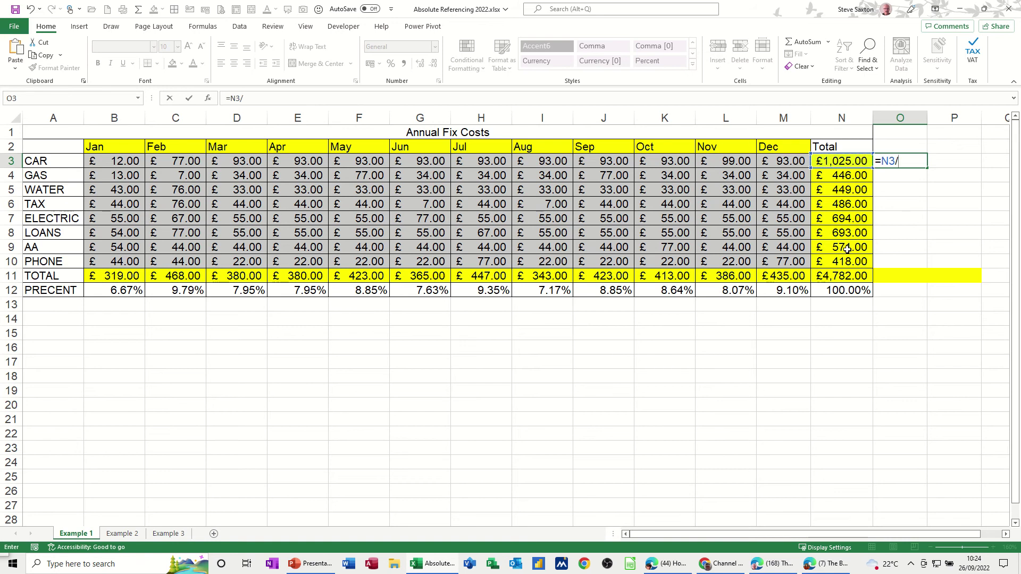
pyautogui.click(840, 276)
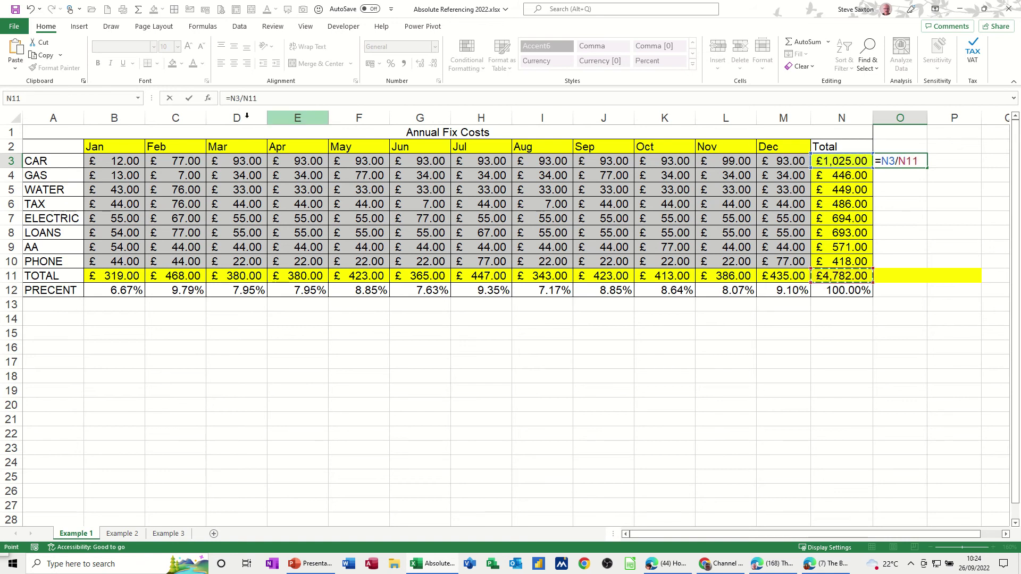
pyautogui.click(188, 98)
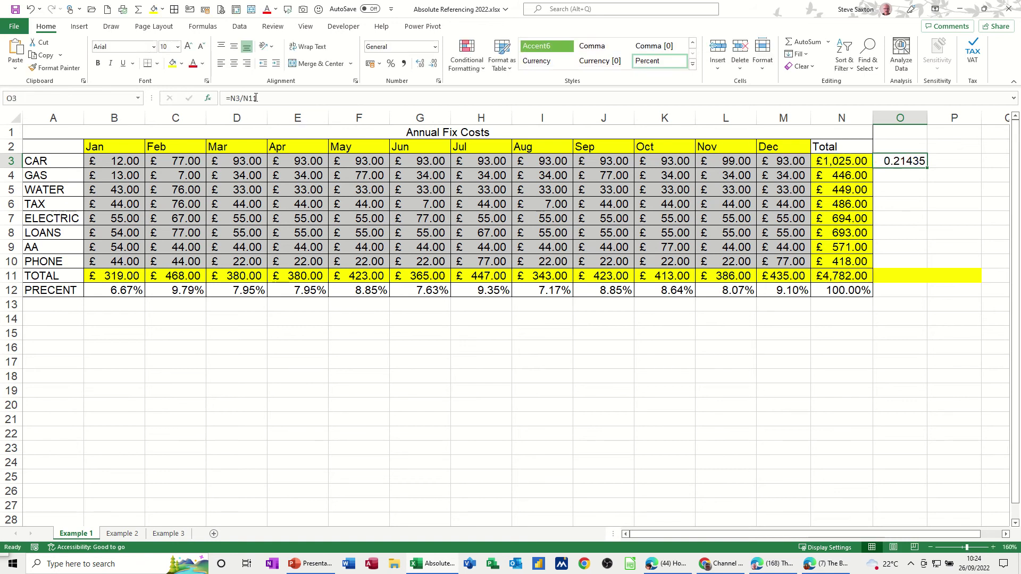
pyautogui.click(391, 64)
pyautogui.click(420, 64)
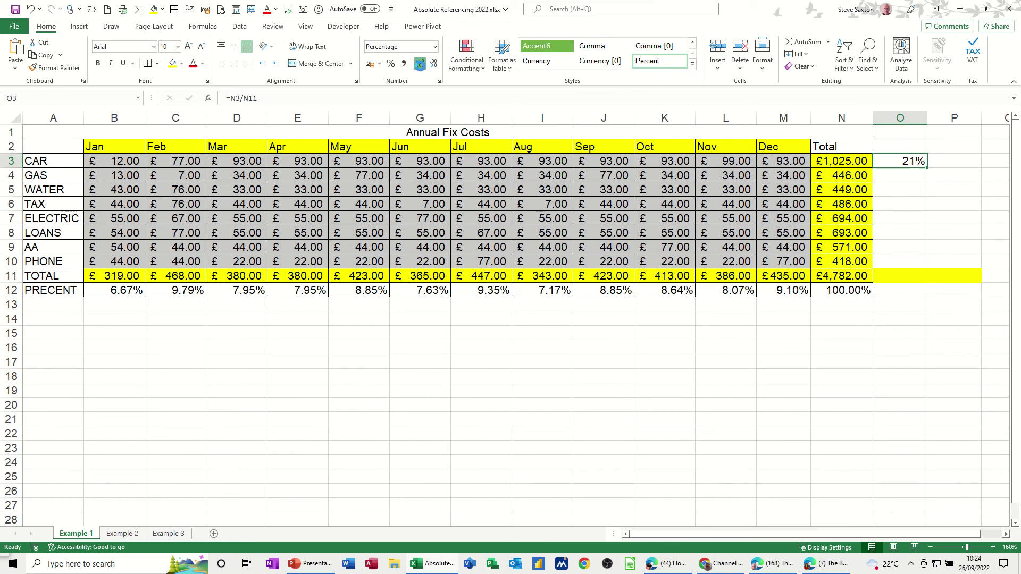
pyautogui.click(420, 64)
# Lock the divisor as $N$11 and fill the share formula down to O11
pyautogui.click(268, 98)
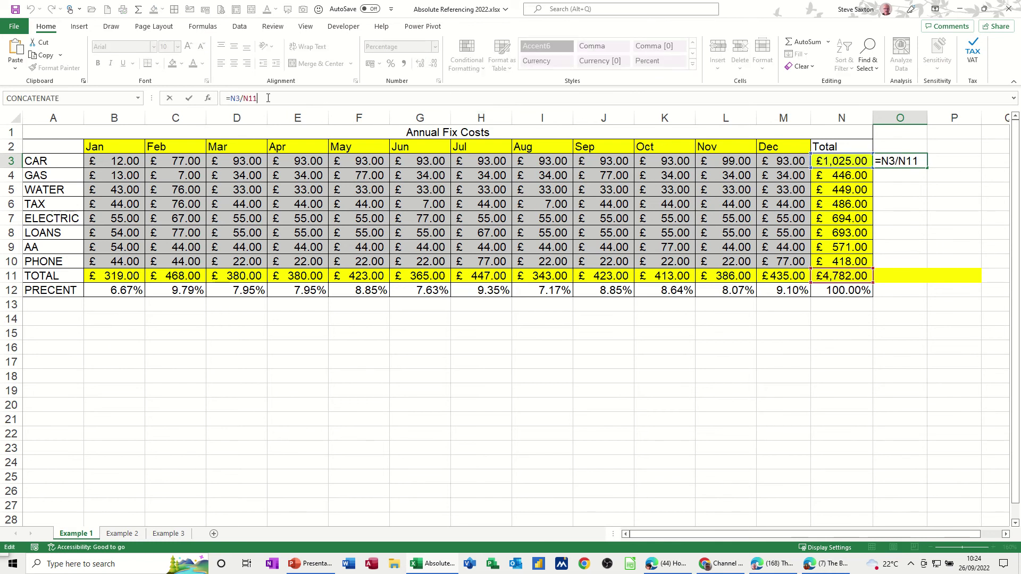
pyautogui.press('F4')
pyautogui.click(188, 98)
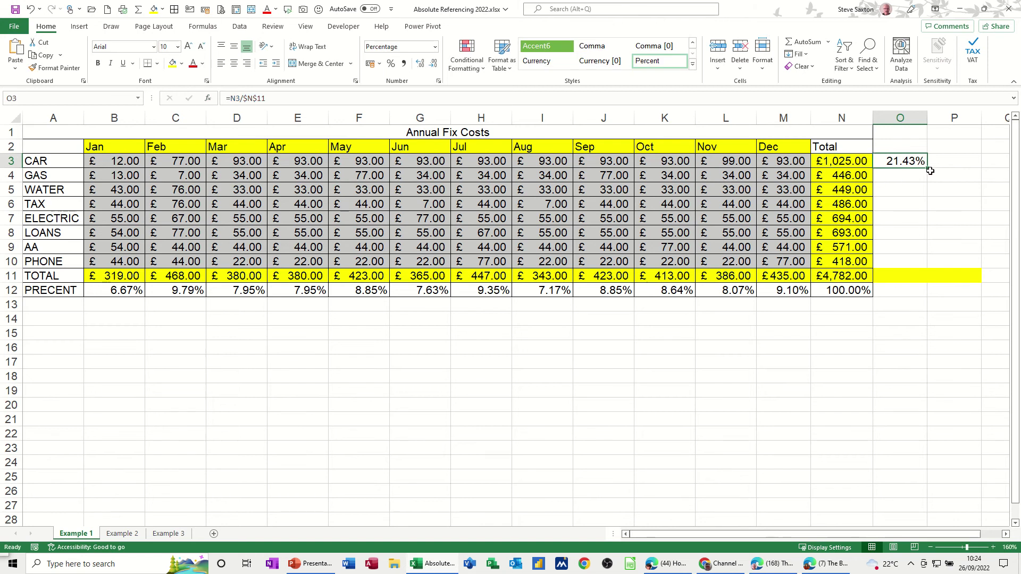
pyautogui.moveTo(929, 171); pyautogui.dragTo(923, 278)
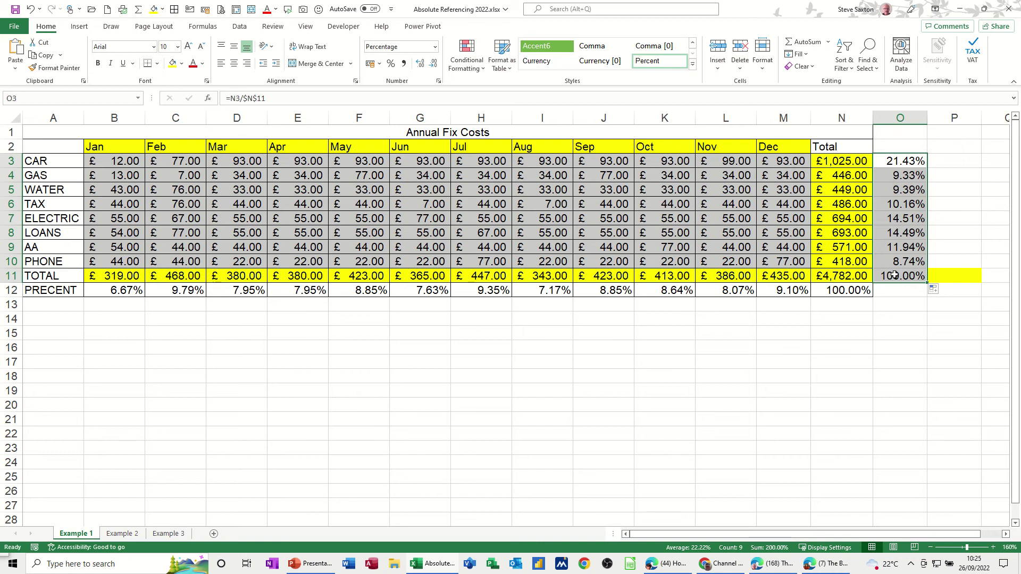
# On the Example 2 sheet, enter =D2*B10 in E2 for the Drill's VAT
pyautogui.click(118, 536)
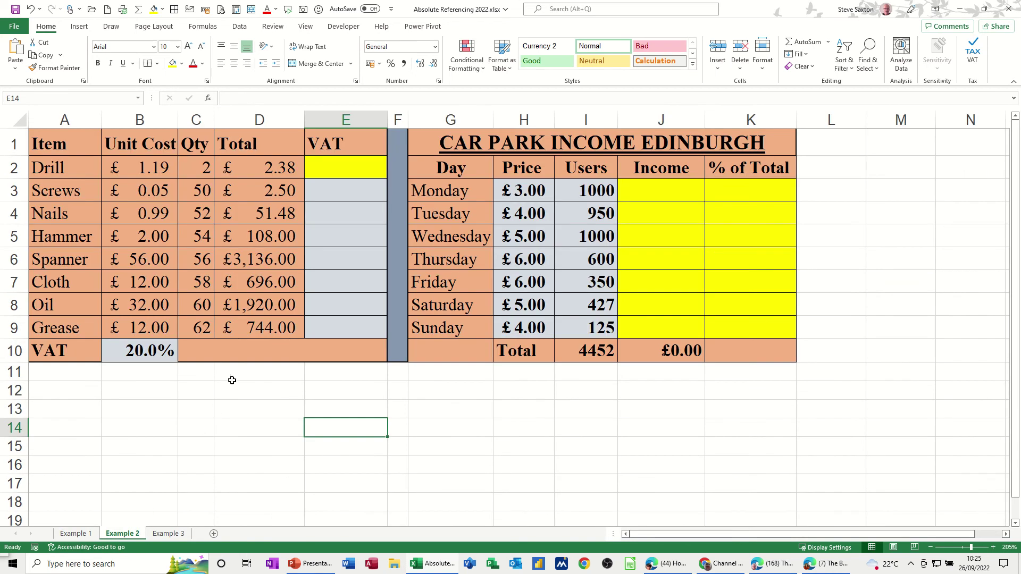
pyautogui.click(343, 169)
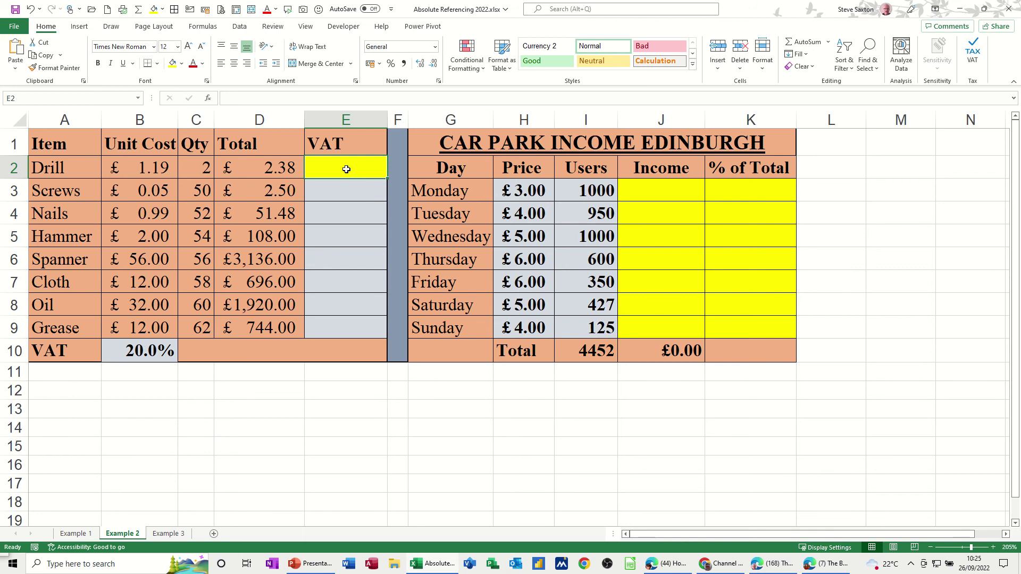
pyautogui.write('=')
pyautogui.click(264, 164)
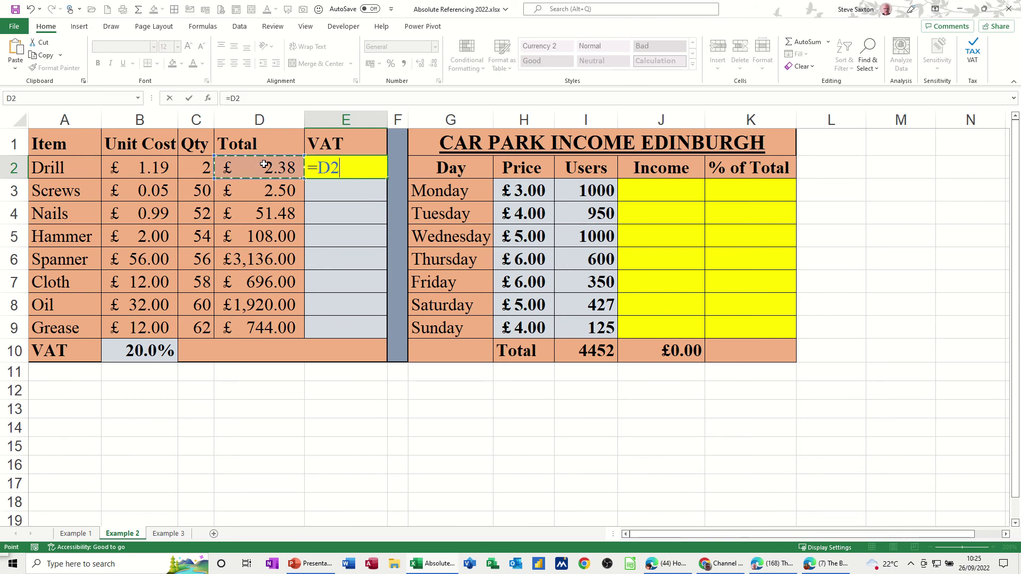
pyautogui.write('*')
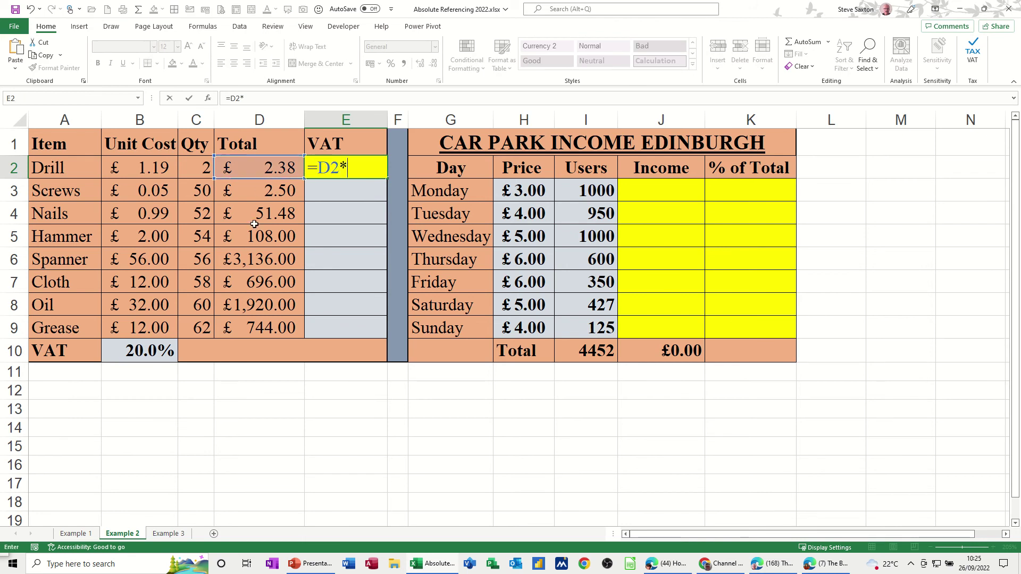
pyautogui.click(147, 350)
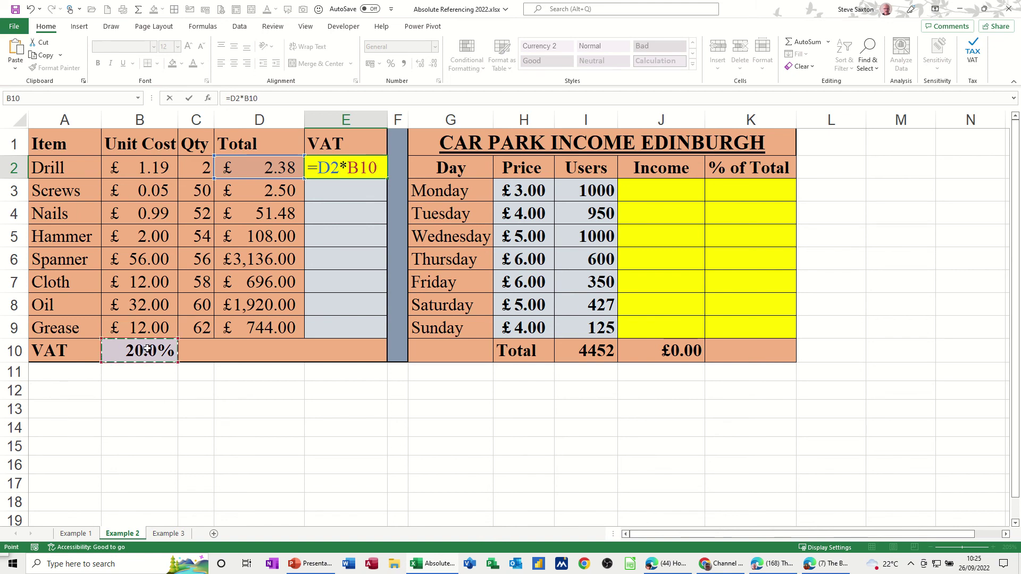
pyautogui.click(190, 100)
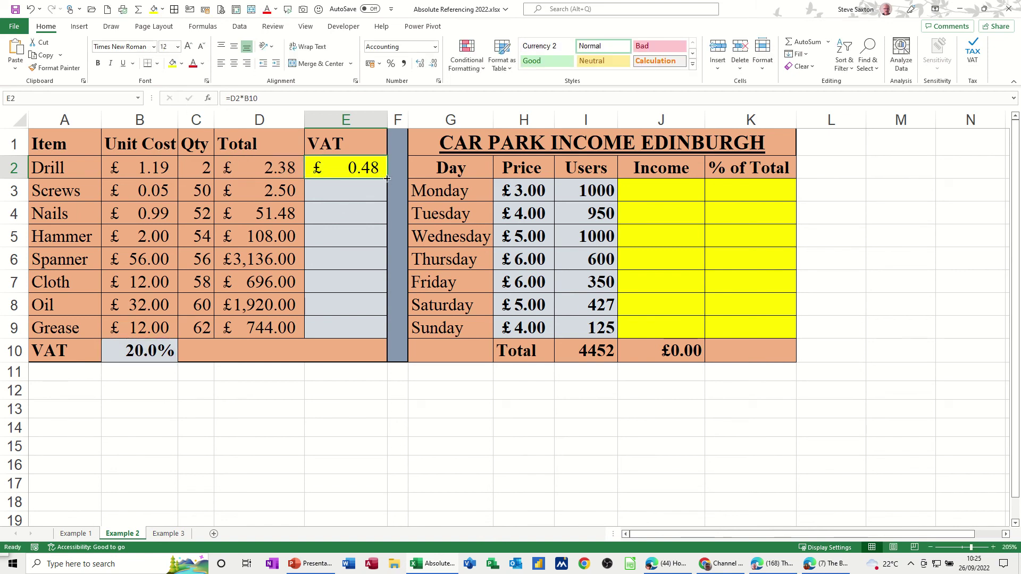
# Copy the VAT formula down to E9 and check each row, finding Screws references empty B11
pyautogui.moveTo(387, 178); pyautogui.dragTo(384, 338)
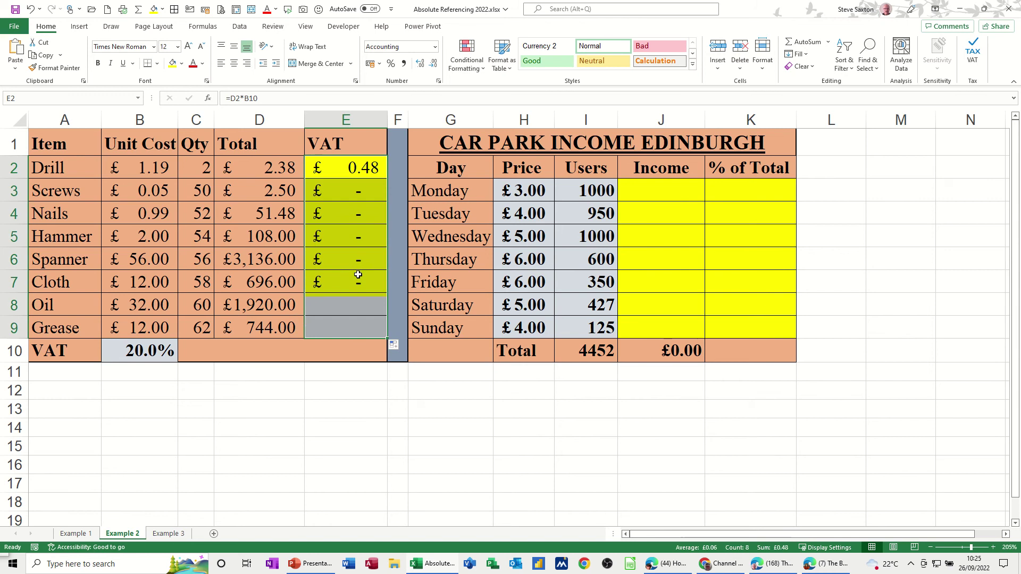
pyautogui.click(353, 193)
pyautogui.click(344, 209)
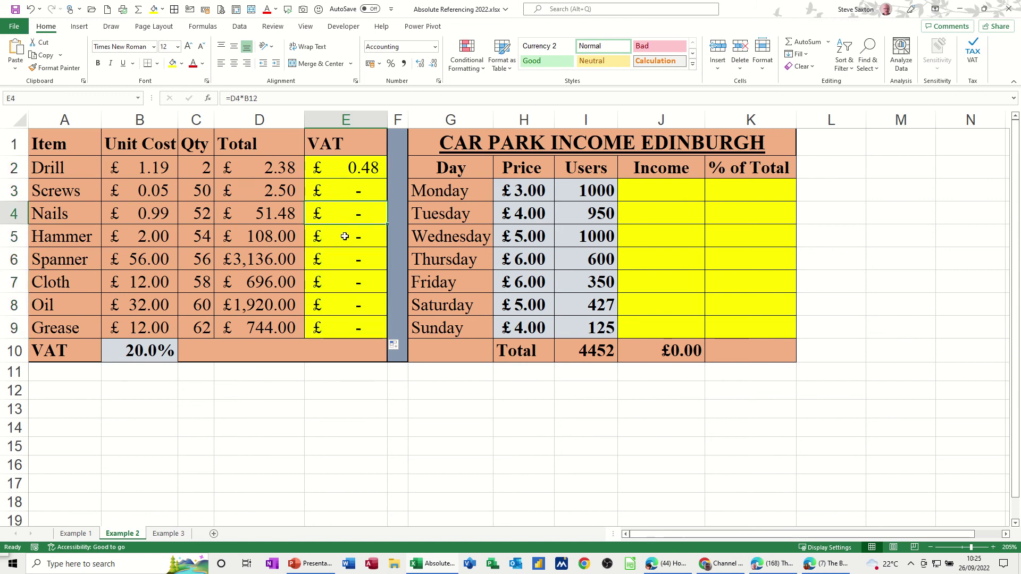
pyautogui.click(345, 237)
pyautogui.click(344, 263)
pyautogui.click(338, 287)
pyautogui.click(339, 305)
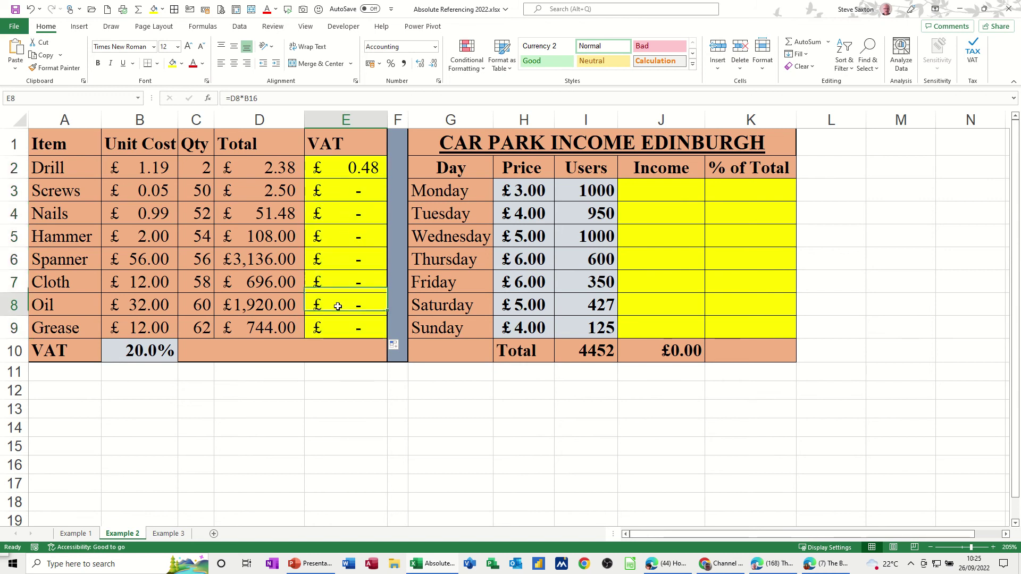
pyautogui.click(341, 325)
pyautogui.click(351, 195)
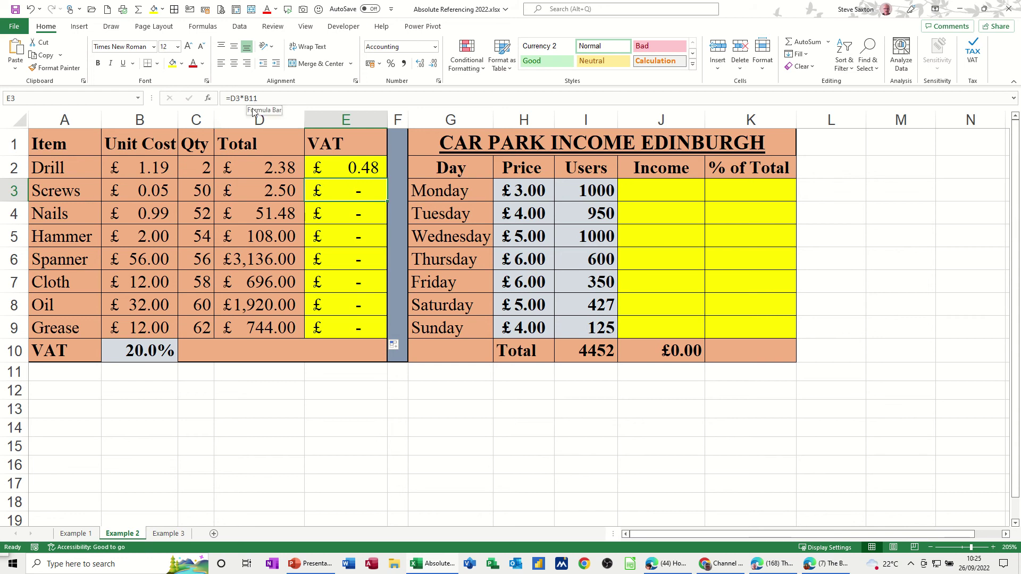
# Shade the empty cells B11:B17 yellow and review the VAT formulas in E4 and E5
pyautogui.moveTo(148, 369); pyautogui.dragTo(147, 483)
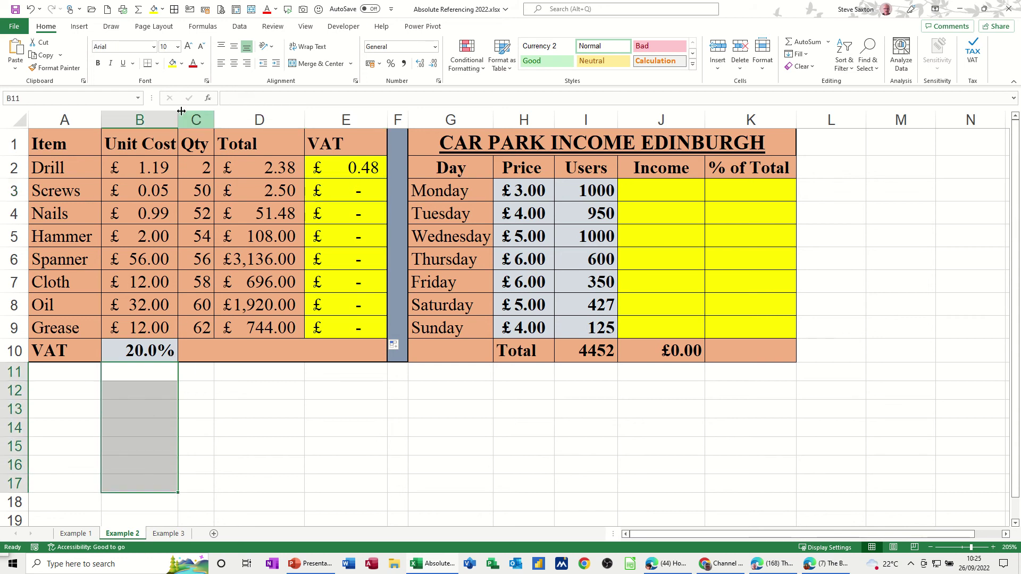
pyautogui.click(173, 64)
pyautogui.click(334, 214)
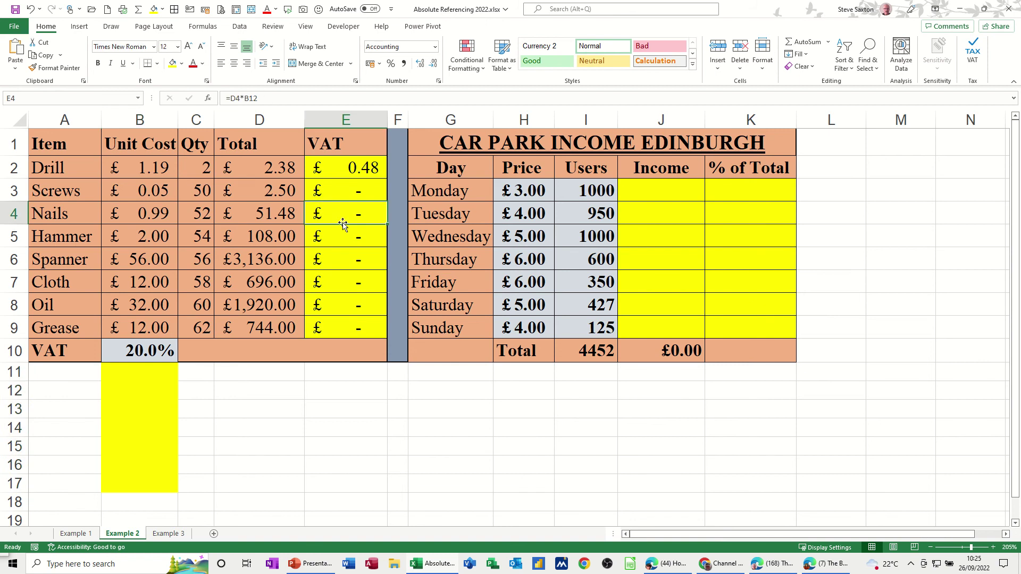
pyautogui.click(351, 236)
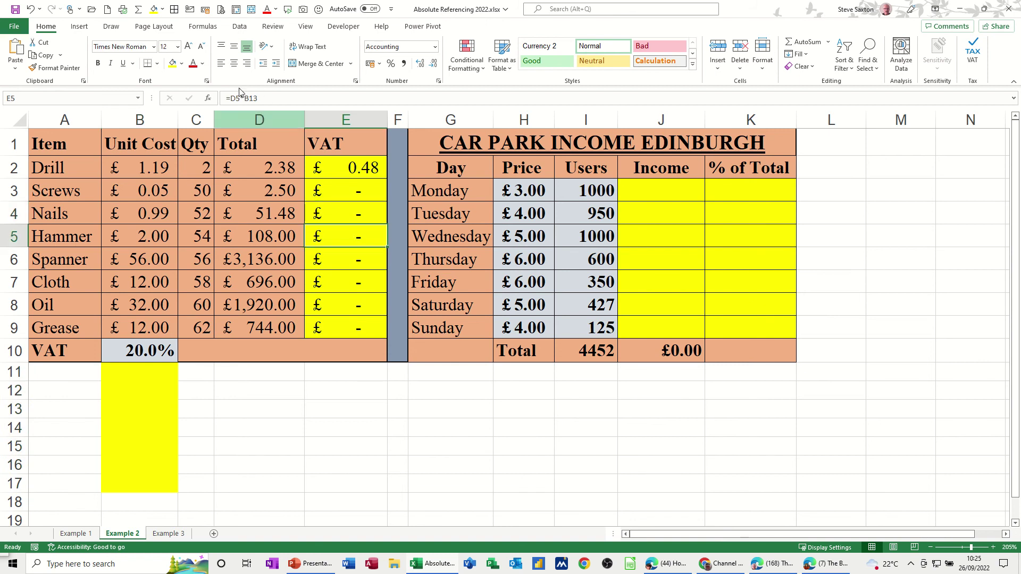
pyautogui.click(340, 168)
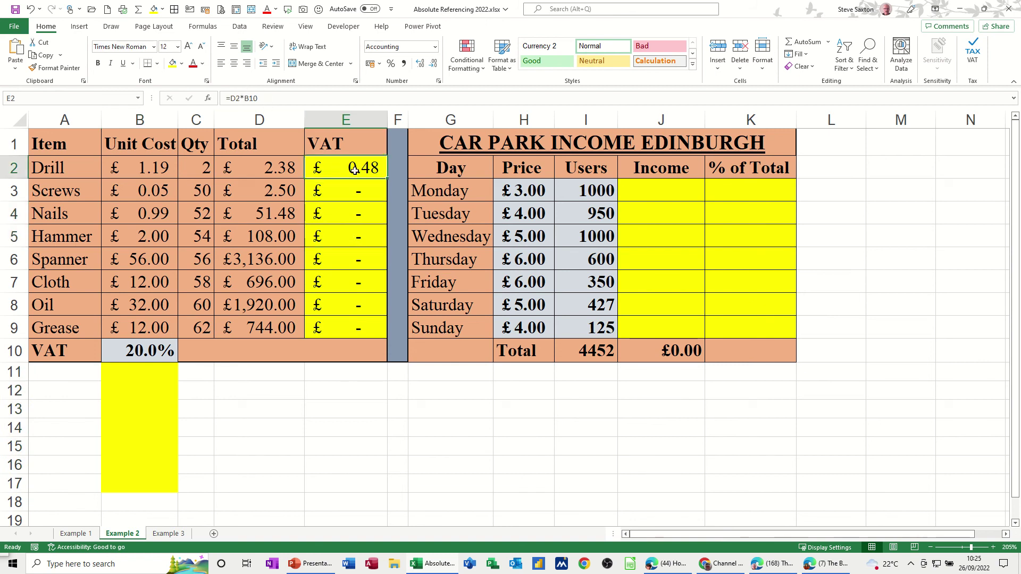
# Change E2 to =D2*$B$10 and fill it down to E9, giving VAT up to £148.80
pyautogui.click(262, 99)
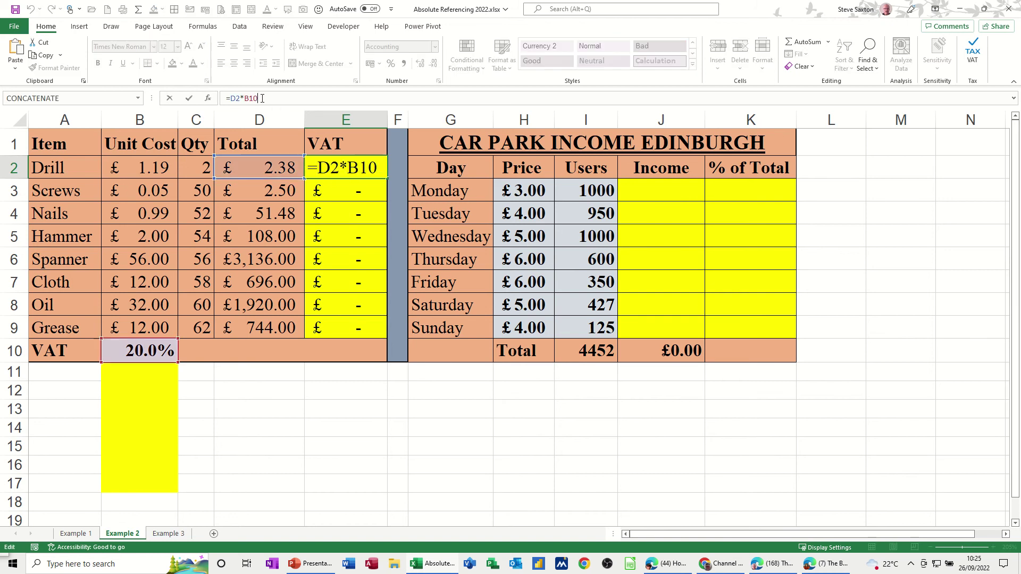
pyautogui.press('F4')
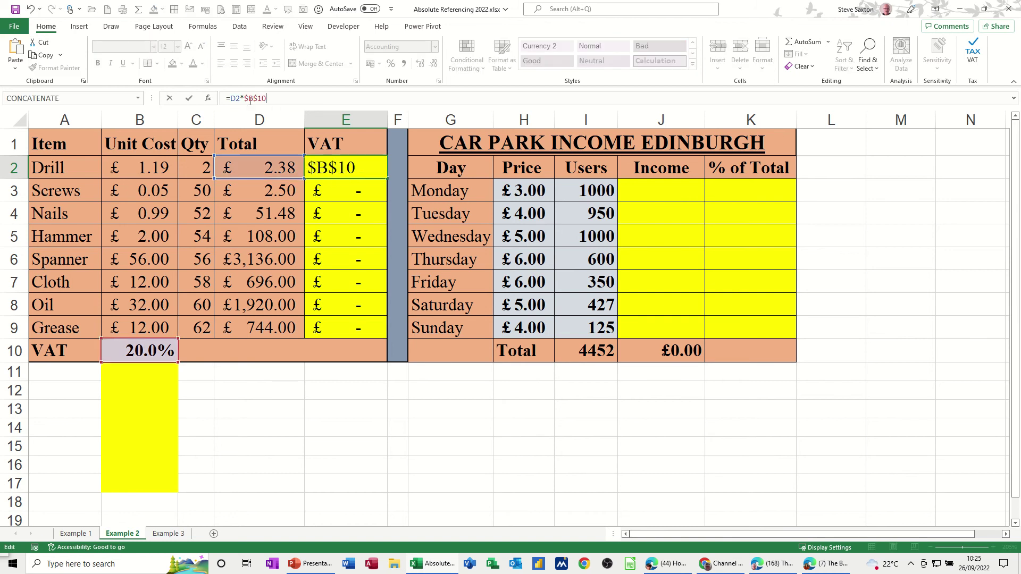
pyautogui.click(189, 98)
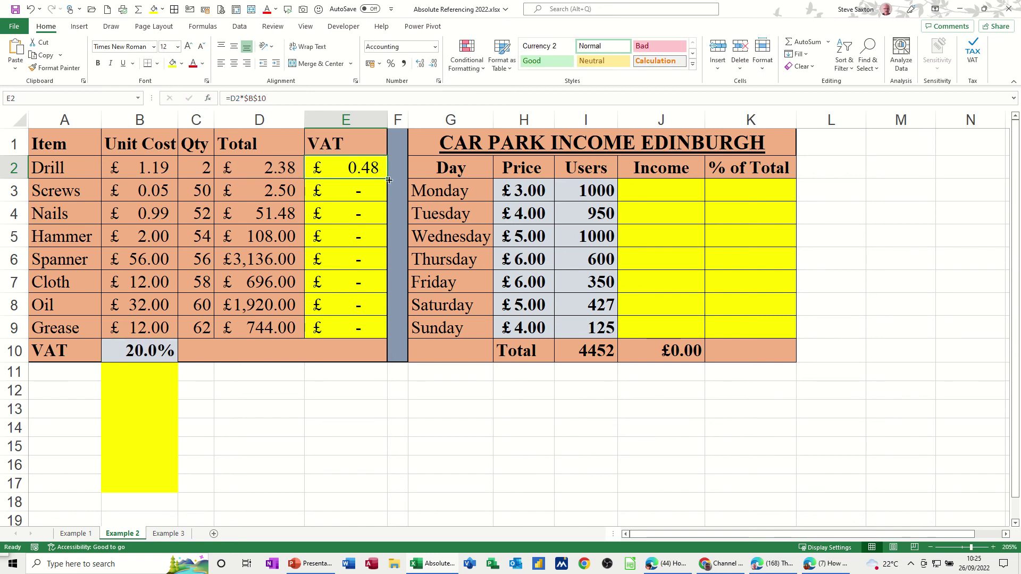
pyautogui.moveTo(389, 181); pyautogui.dragTo(372, 333)
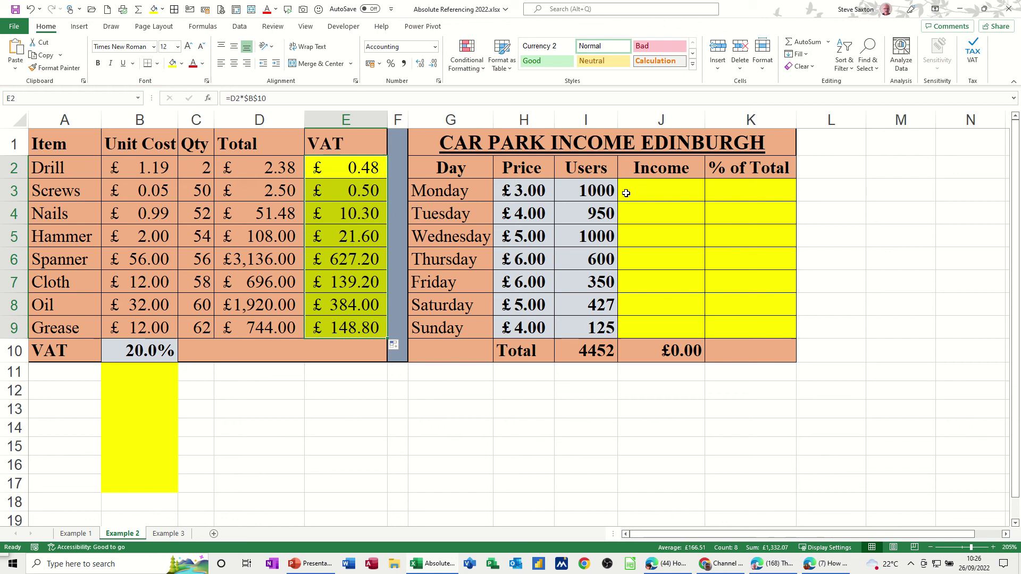
# Enter =H3*I3 in J3, autofit column J, and fill it down to J9 for £20,135.00
pyautogui.click(651, 193)
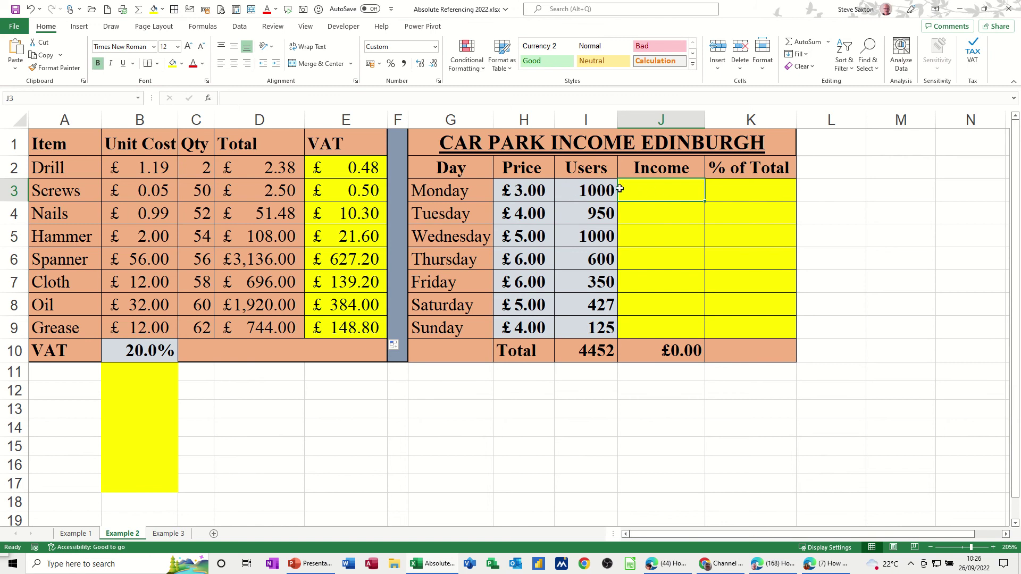
pyautogui.write('=')
pyautogui.click(551, 190)
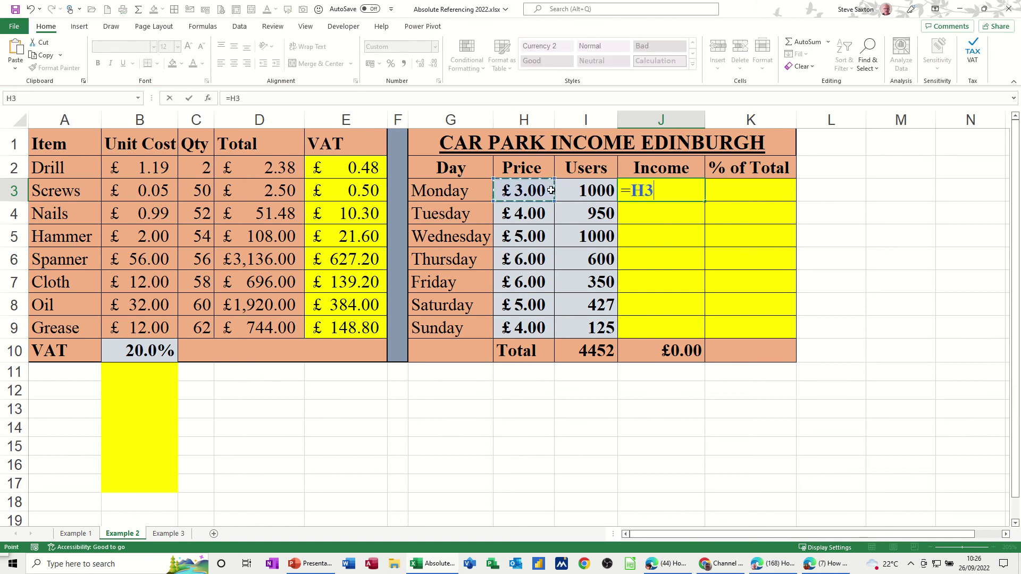
pyautogui.write('*')
pyautogui.click(573, 190)
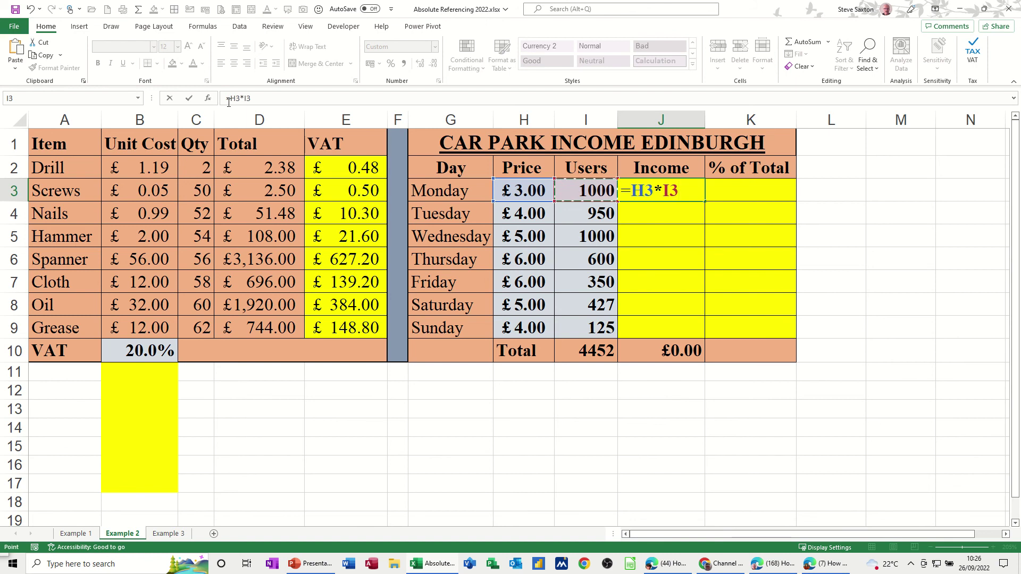
pyautogui.click(190, 99)
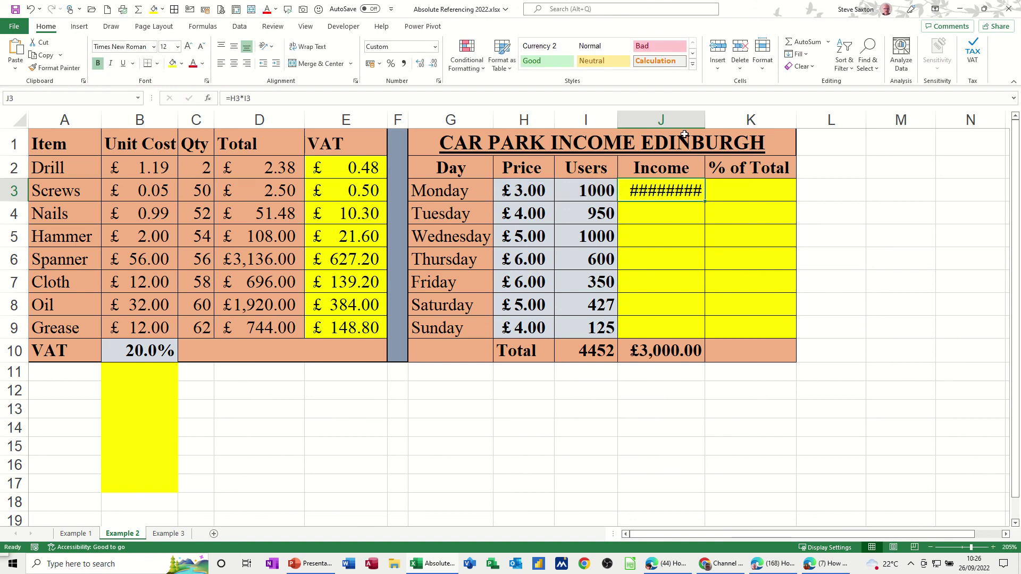
pyautogui.doubleClick(705, 119)
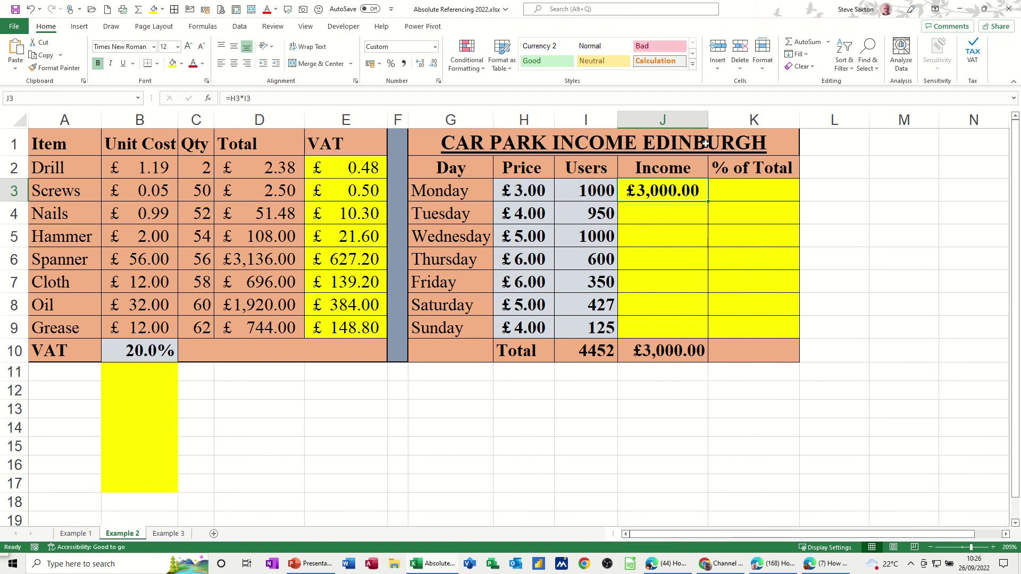
pyautogui.doubleClick(710, 201)
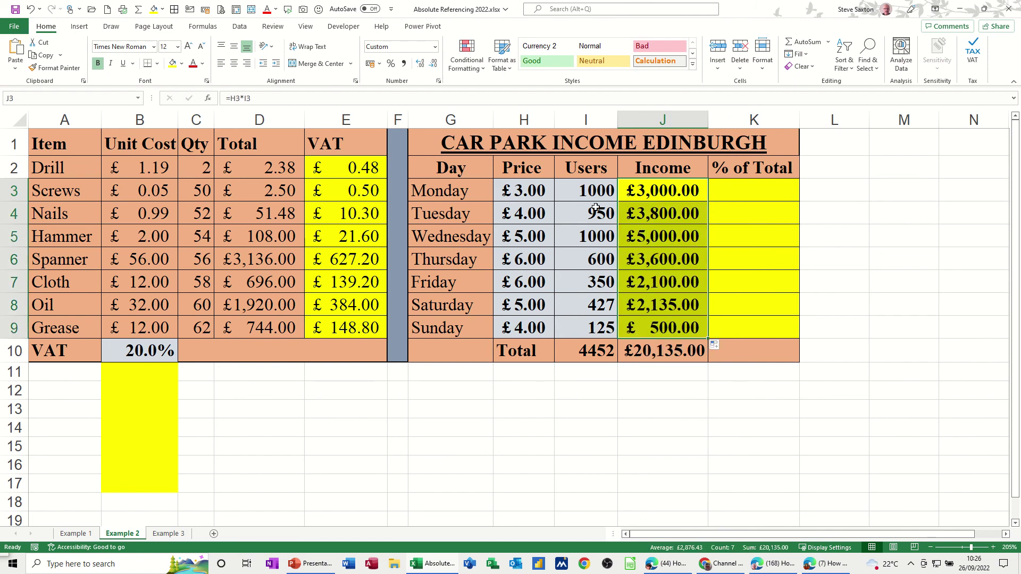
# Enter =J3/$J$10 in K3 as a two-decimal percentage and fill it down to K9
pyautogui.click(760, 195)
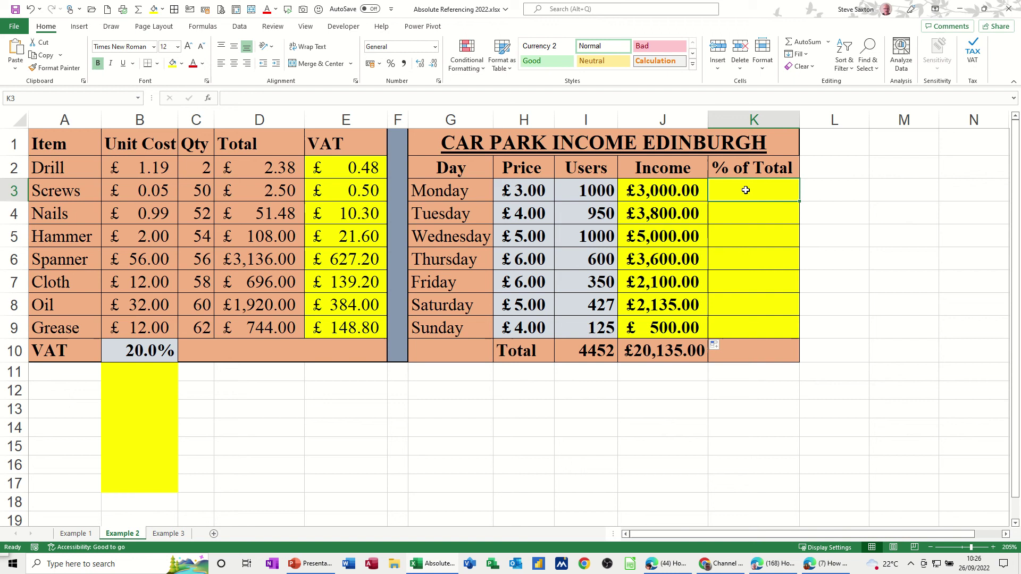
pyautogui.write('=')
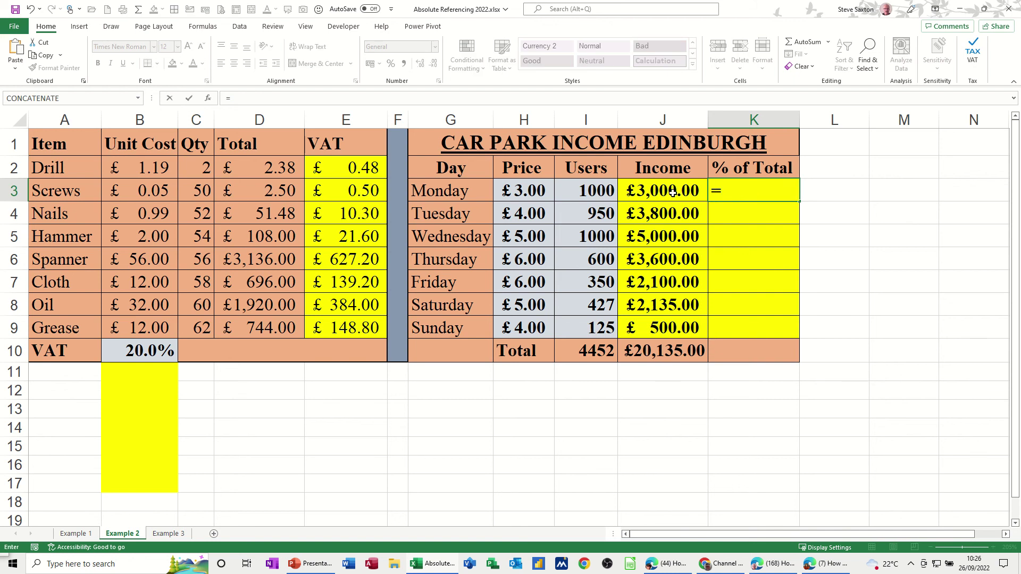
pyautogui.click(673, 192)
pyautogui.write('/')
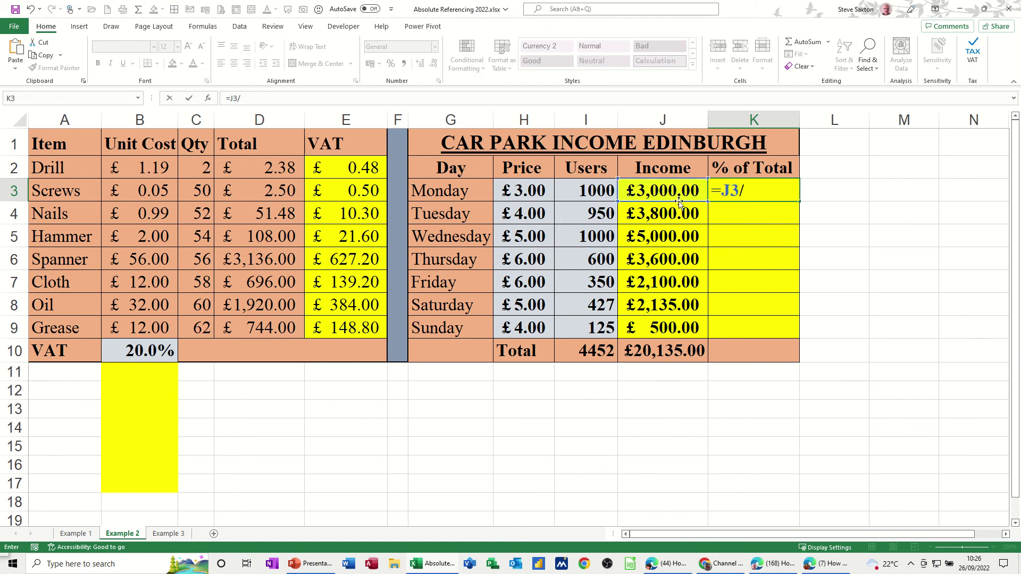
pyautogui.click(653, 358)
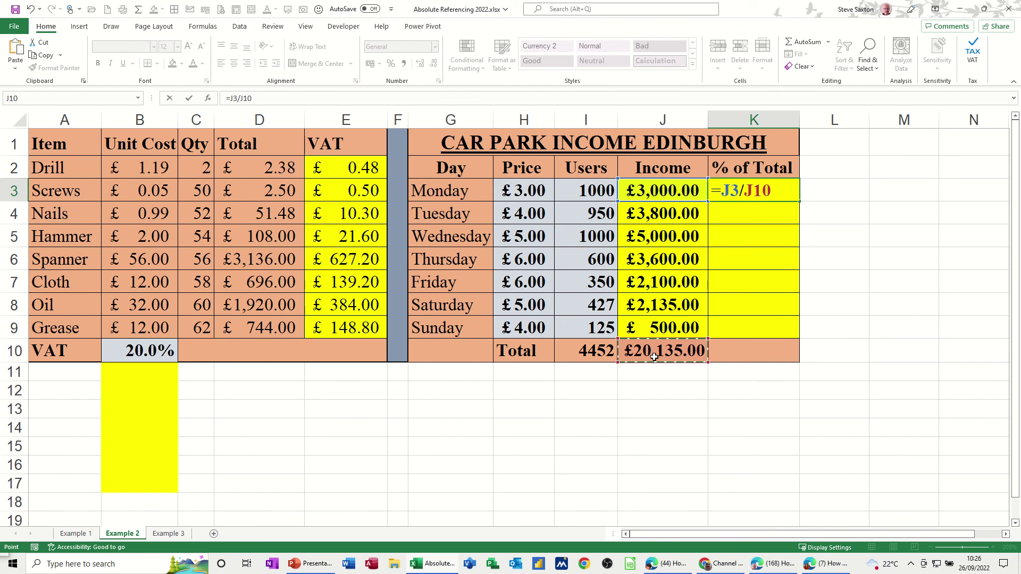
pyautogui.press('F4')
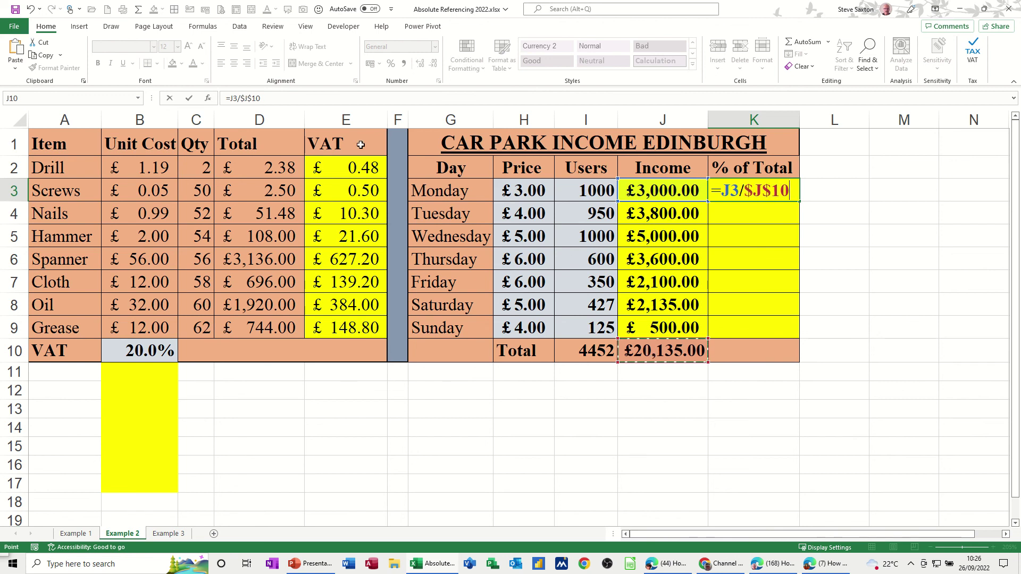
pyautogui.click(191, 98)
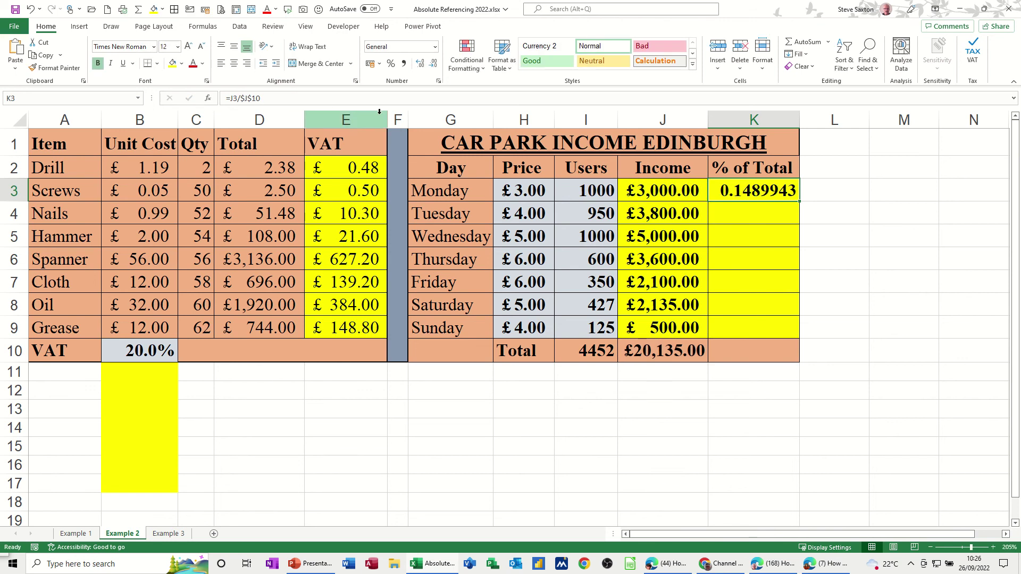
pyautogui.click(392, 64)
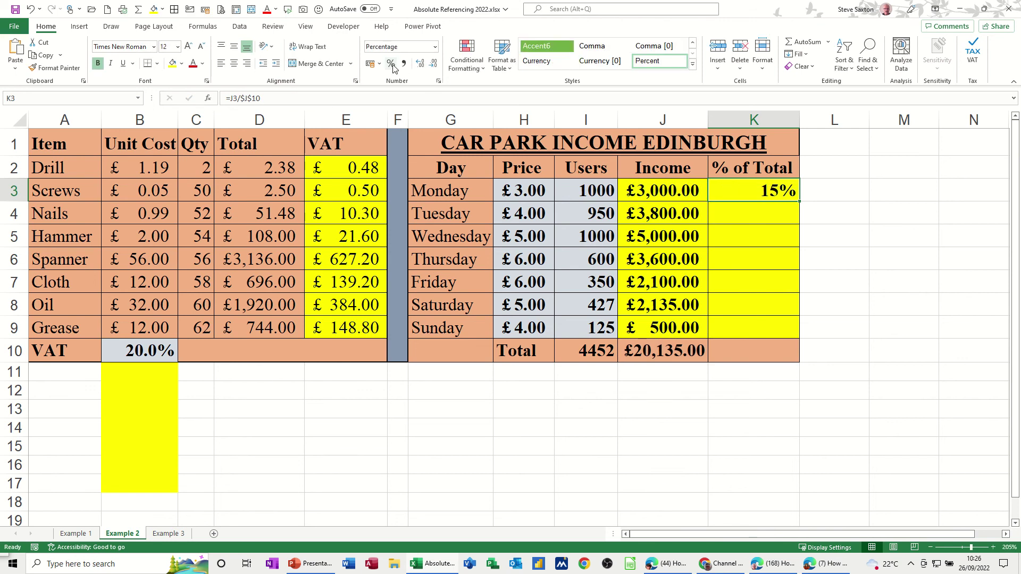
pyautogui.click(420, 64)
pyautogui.click(419, 64)
pyautogui.doubleClick(801, 202)
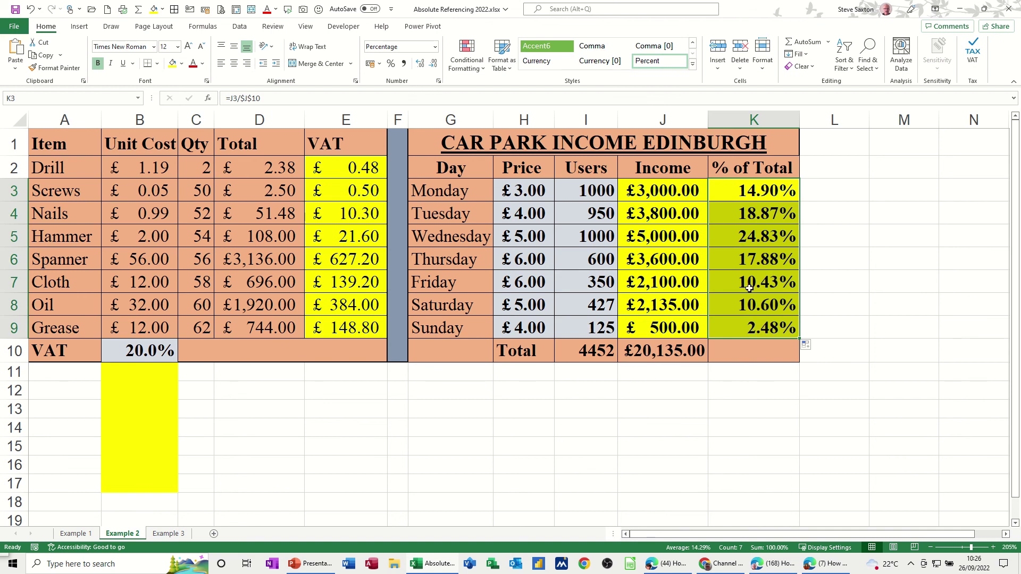
pyautogui.click(749, 237)
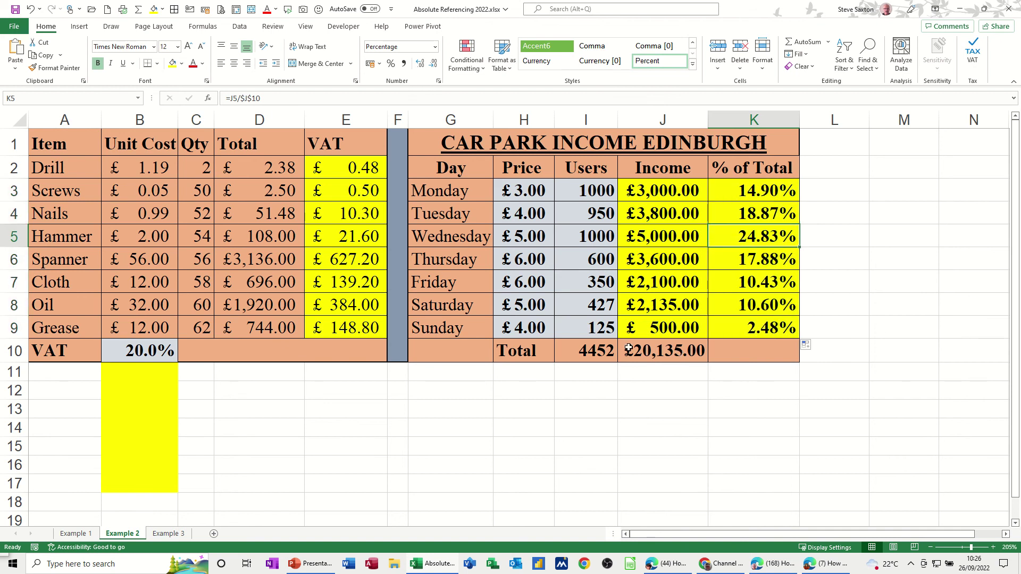
# On the Example 3 sheet, enter =SUM($B$2:B2) in C2, showing £23,423.00 for January
pyautogui.click(176, 534)
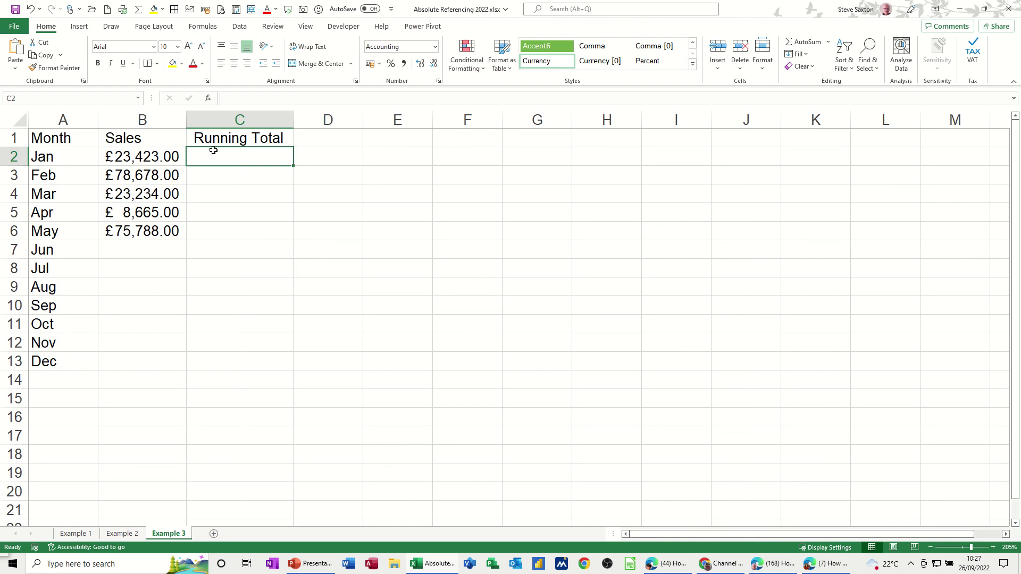
pyautogui.click(800, 47)
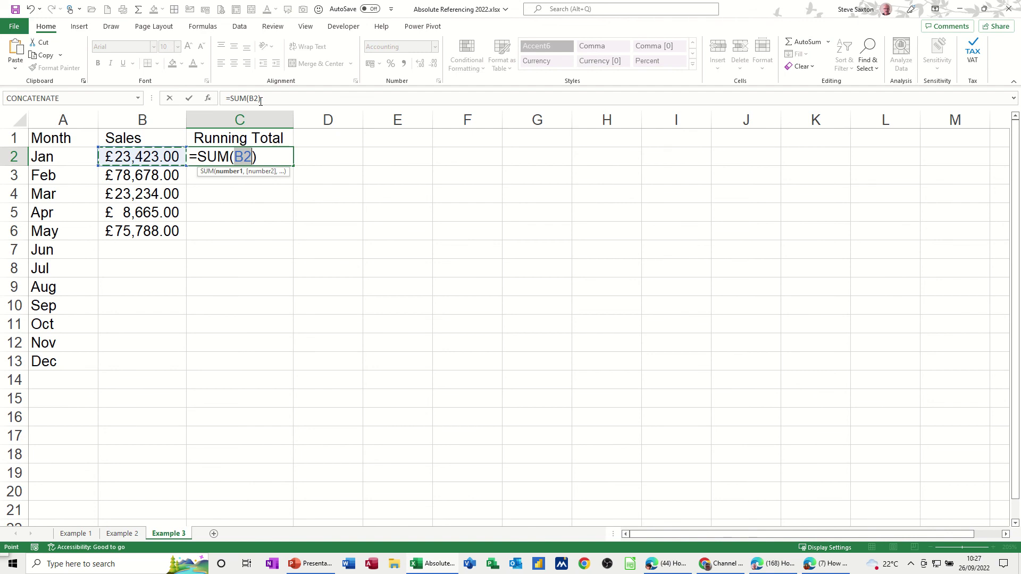
pyautogui.click(291, 100)
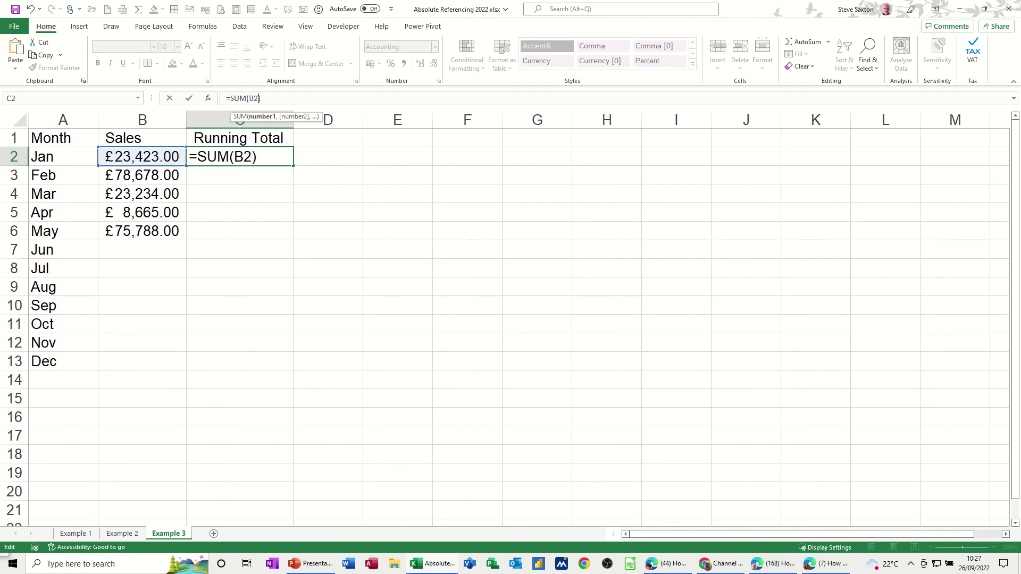
pyautogui.write(':B2')
pyautogui.press('F4')
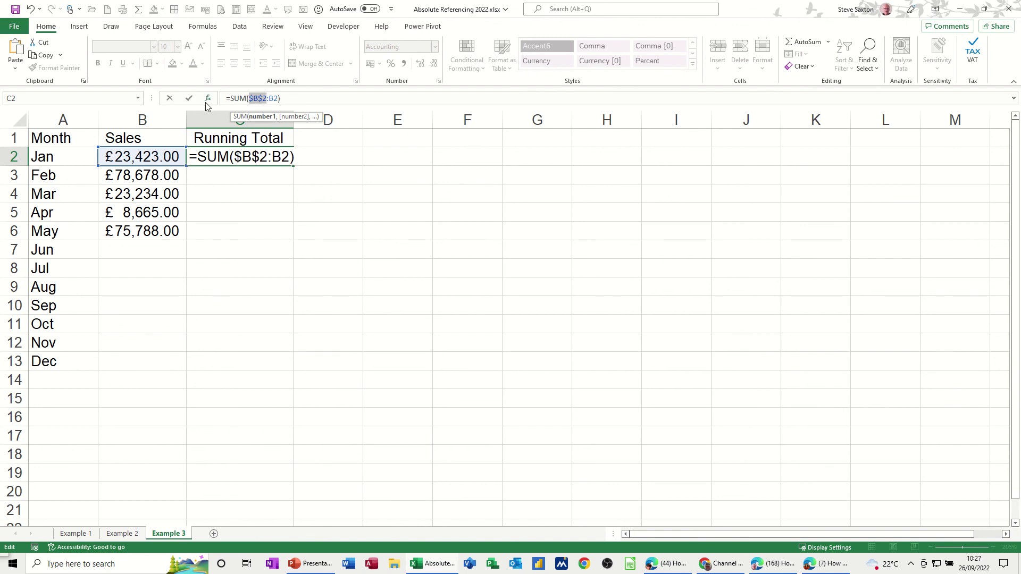
pyautogui.click(190, 99)
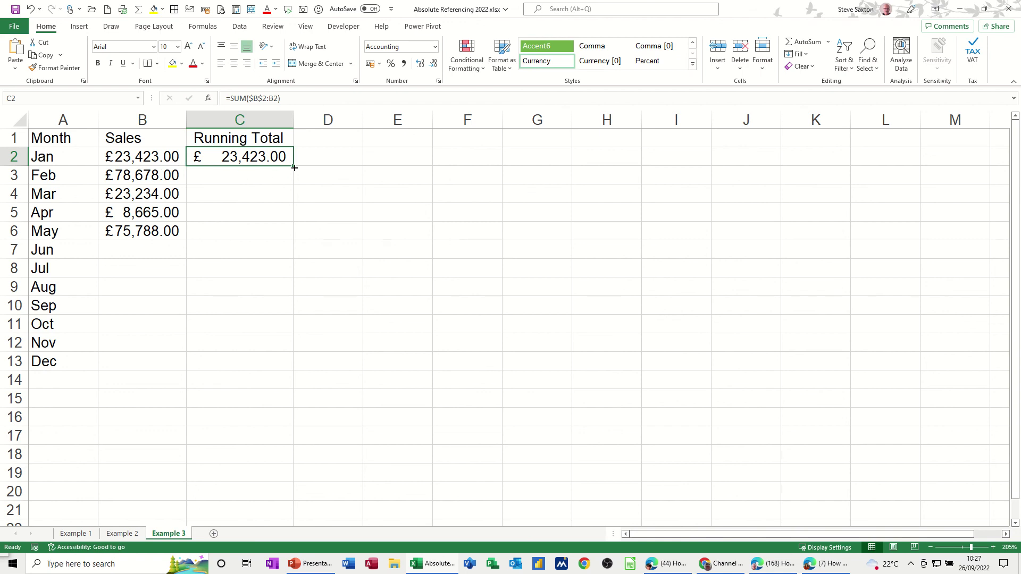
# Copy the running total formula into C3 and C4, checking each copied formula
pyautogui.moveTo(294, 167); pyautogui.dragTo(294, 184)
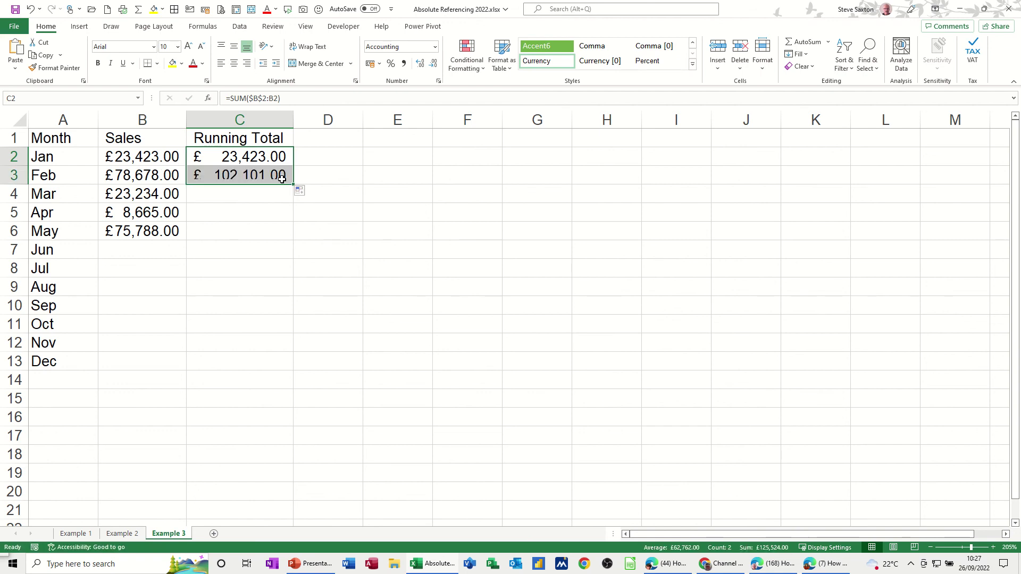
pyautogui.click(240, 176)
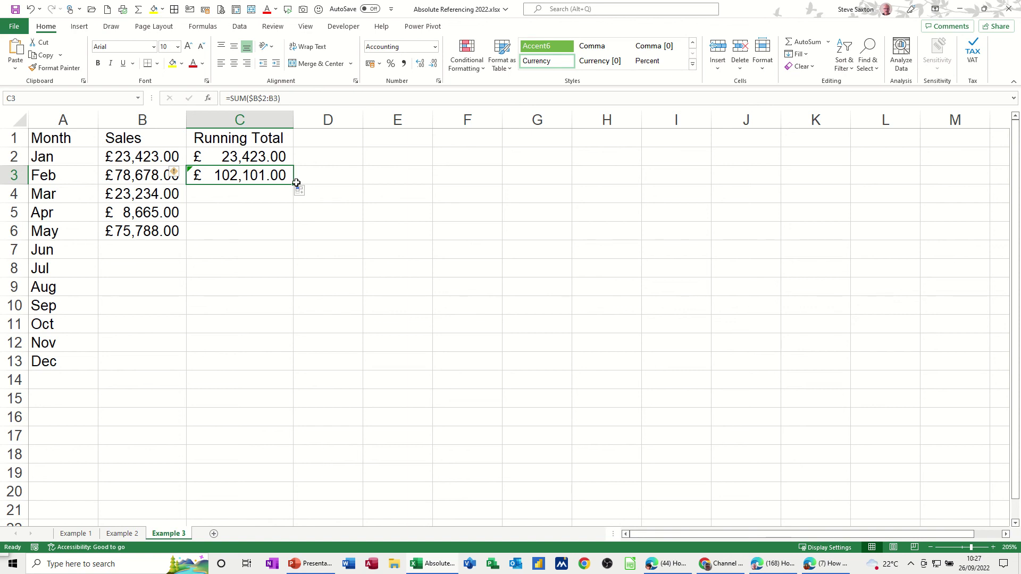
pyautogui.moveTo(293, 184); pyautogui.dragTo(296, 201)
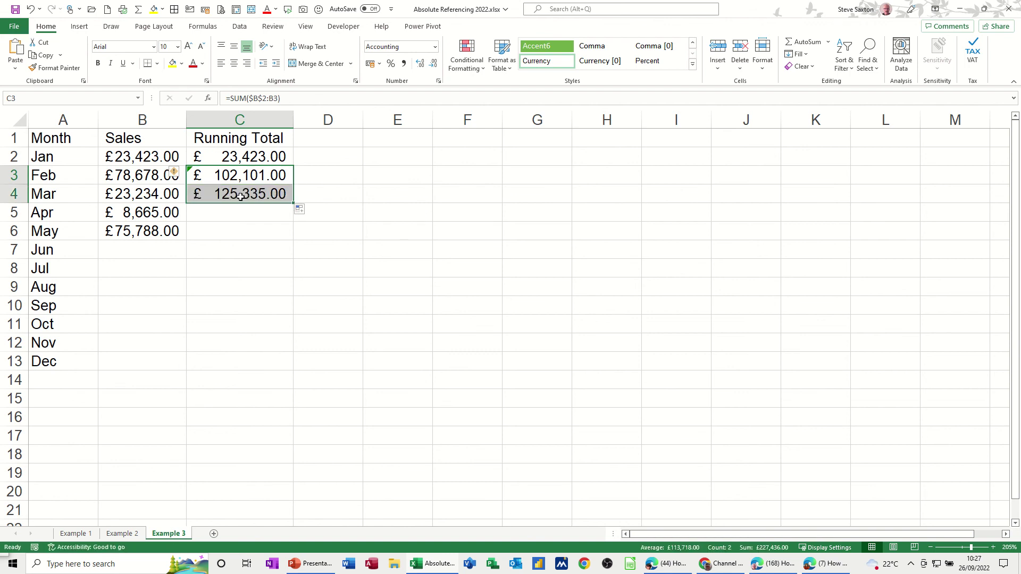
pyautogui.click(240, 194)
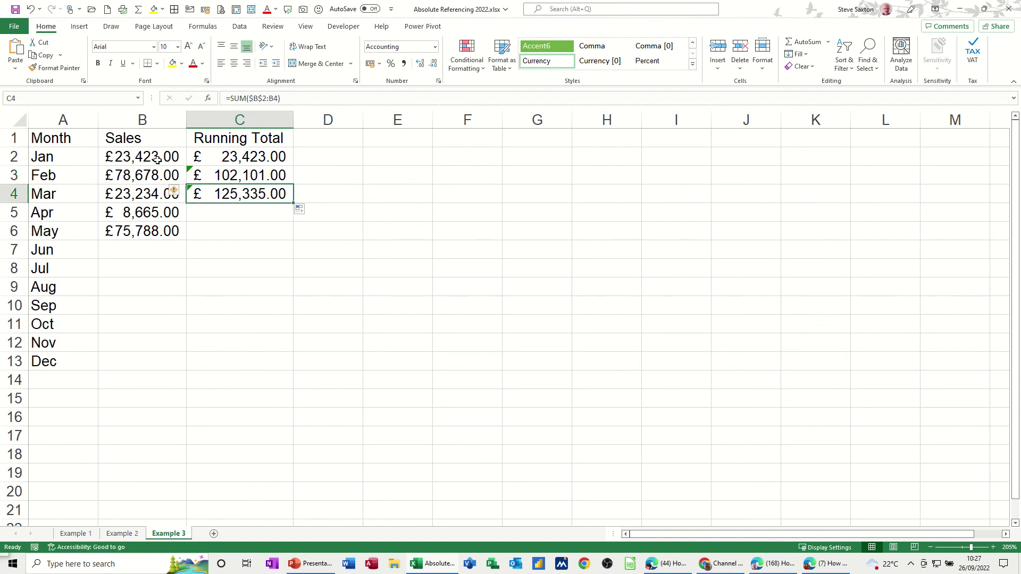
# Check the January–March sales sum, fill the running total to C13, and select C7:C13
pyautogui.moveTo(157, 160); pyautogui.dragTo(162, 191)
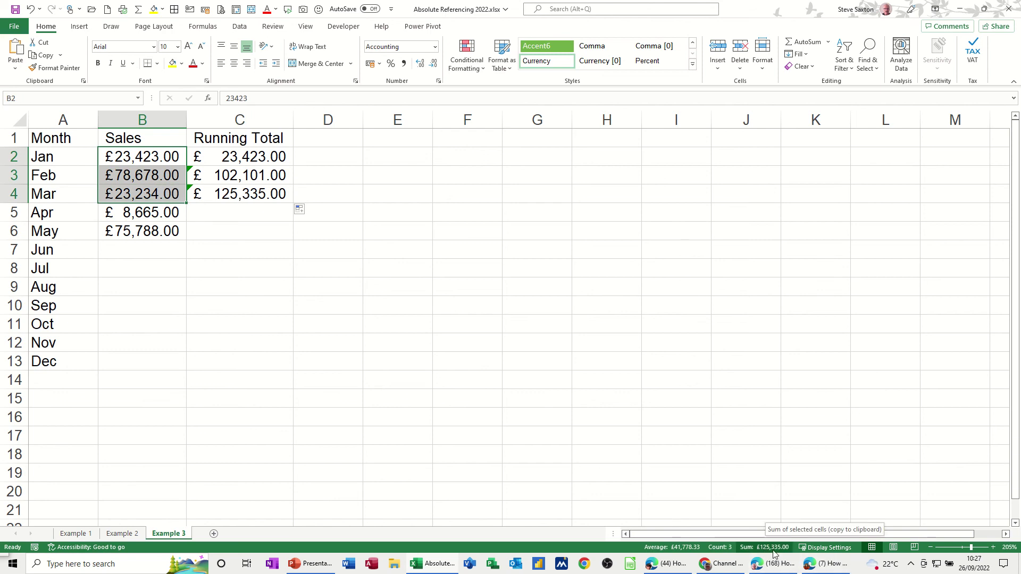
pyautogui.click(262, 193)
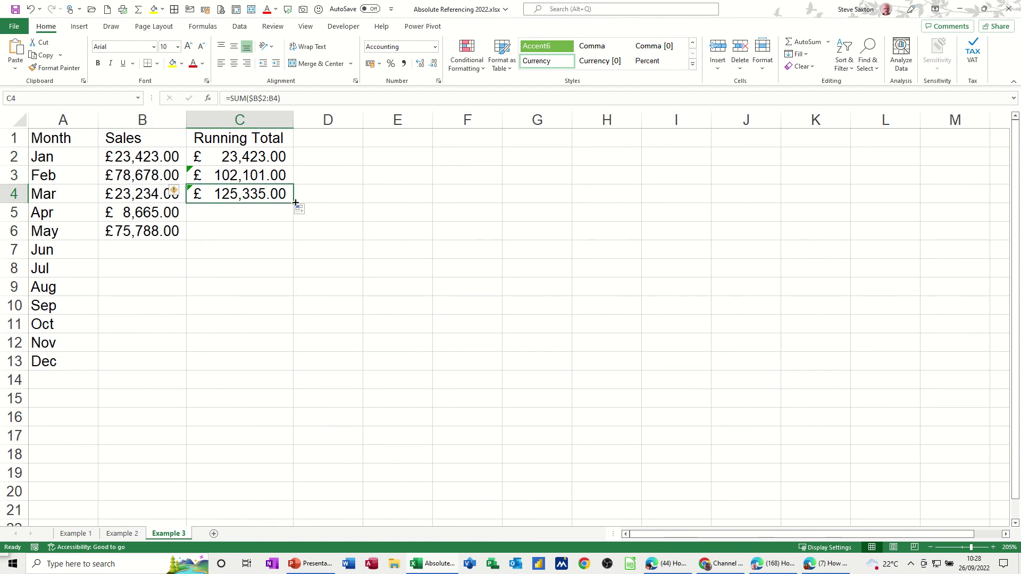
pyautogui.moveTo(296, 203); pyautogui.dragTo(286, 367)
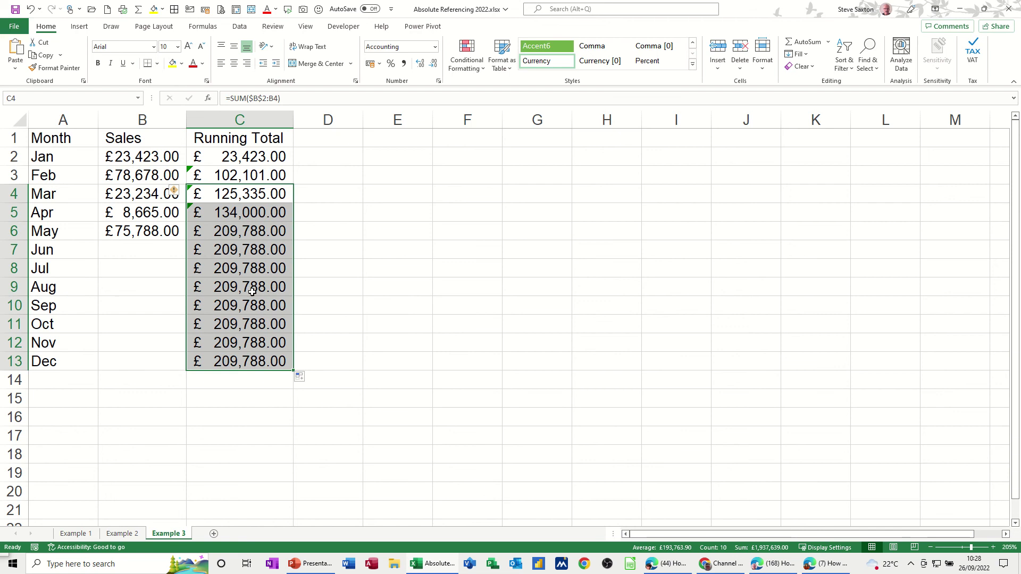
pyautogui.moveTo(240, 249); pyautogui.dragTo(247, 353)
# Clear C7:C13 and enter June and July sales of 45,678 and 54,667
pyautogui.press('Delete')
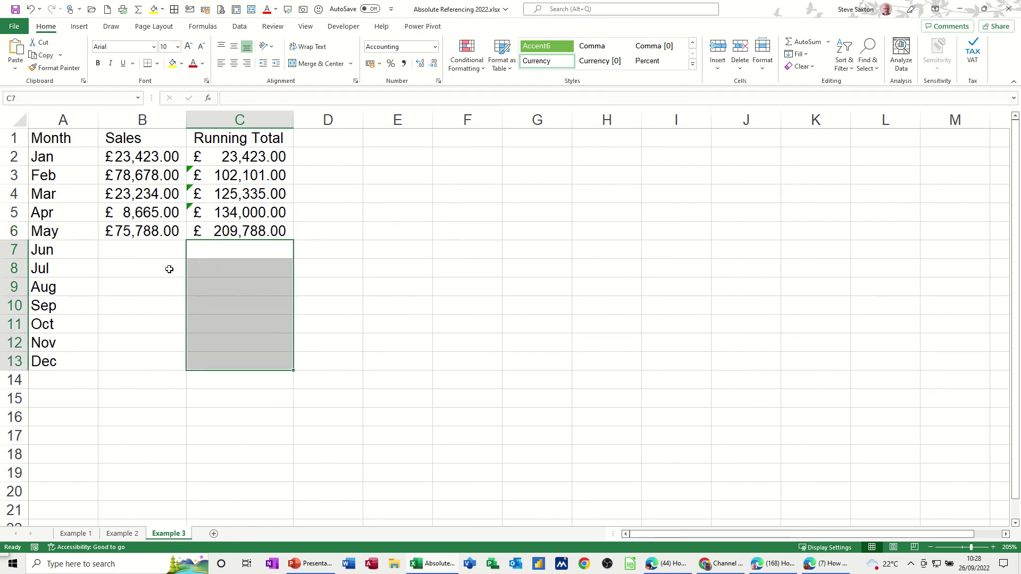
pyautogui.click(141, 248)
pyautogui.write('45')
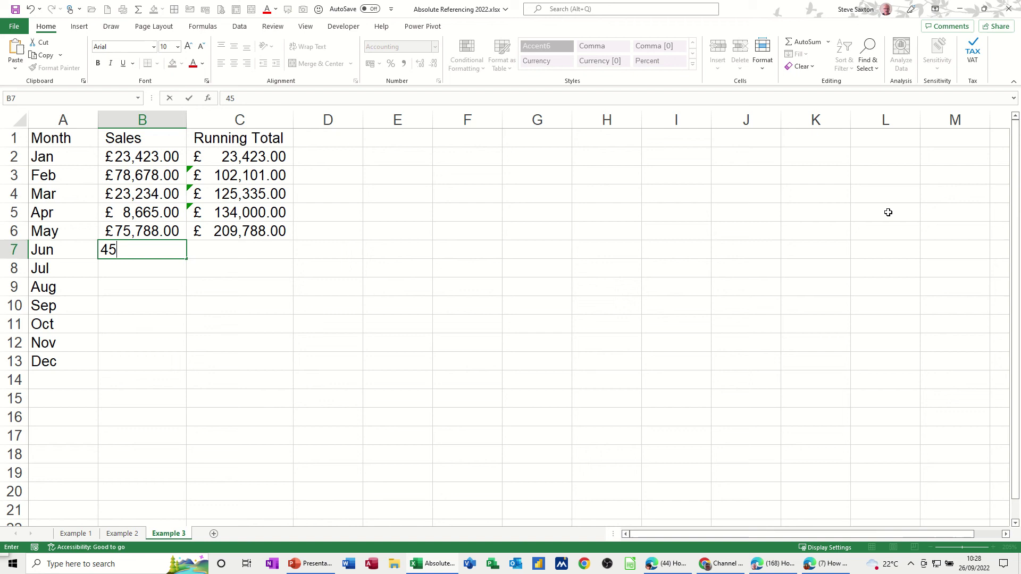
pyautogui.write(',678')
pyautogui.press('Return')
pyautogui.write('54667')
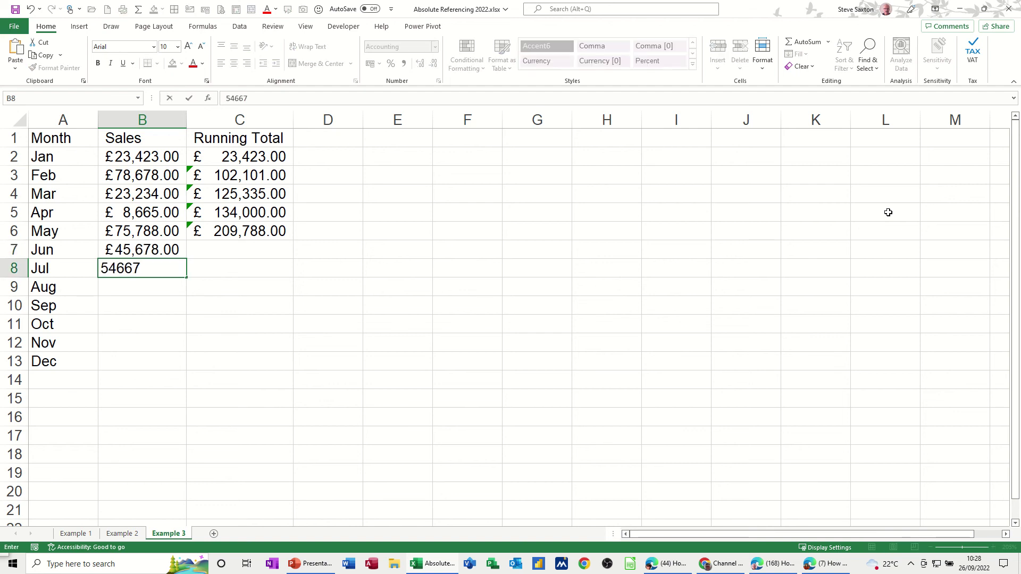
pyautogui.press('Return')
# Enter August to October sales: 56,444, 46,665 and 46,466
pyautogui.write('56444')
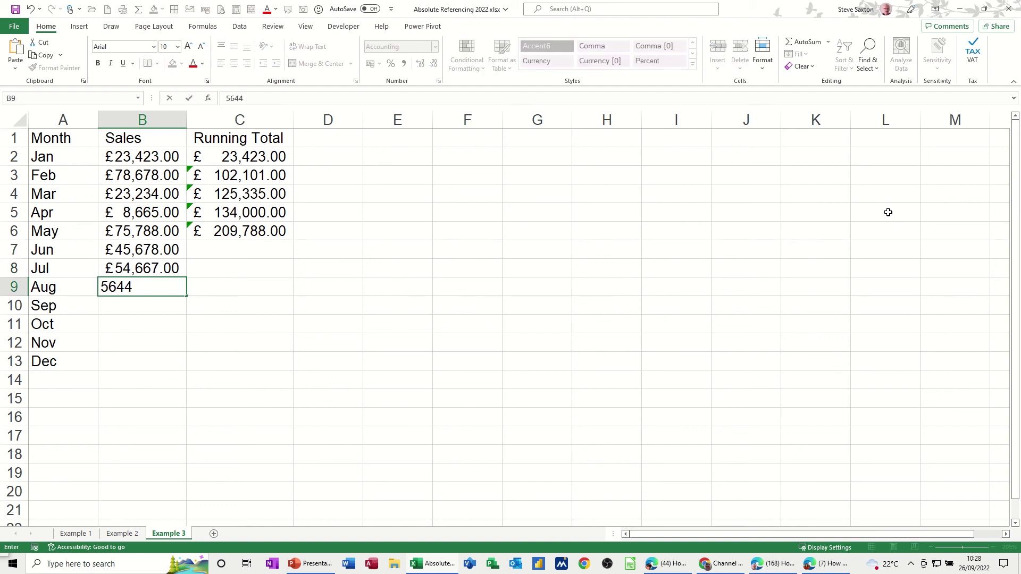
pyautogui.press('Return')
pyautogui.write('46,')
pyautogui.write('666')
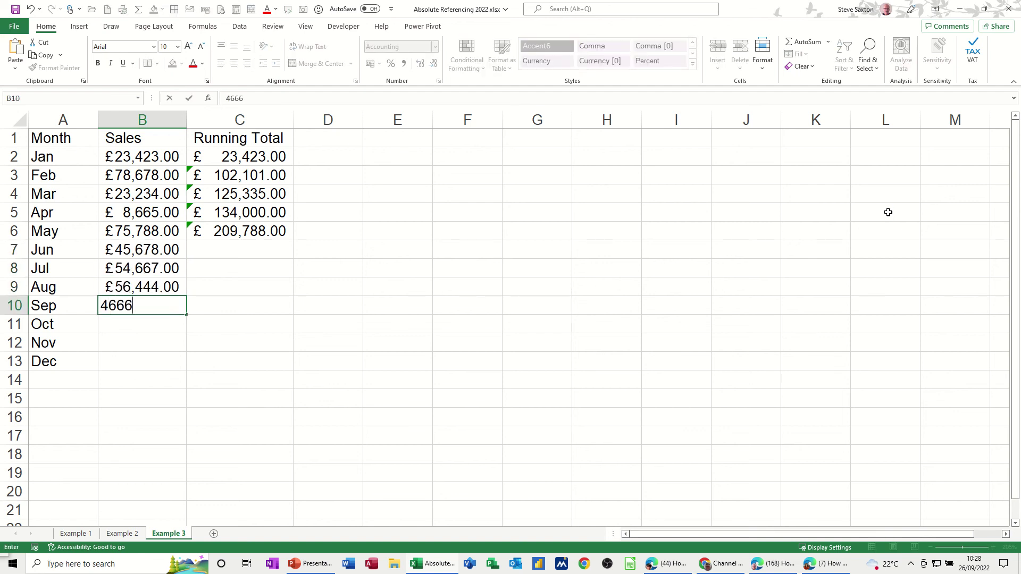
pyautogui.write('5')
pyautogui.press('Return')
pyautogui.write('46')
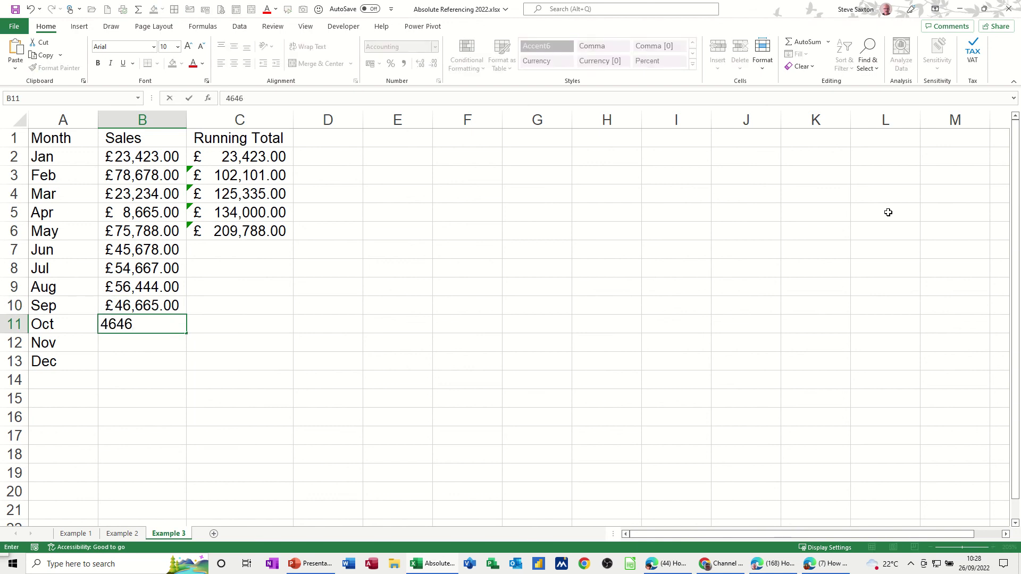
pyautogui.write(',466')
pyautogui.press('Return')
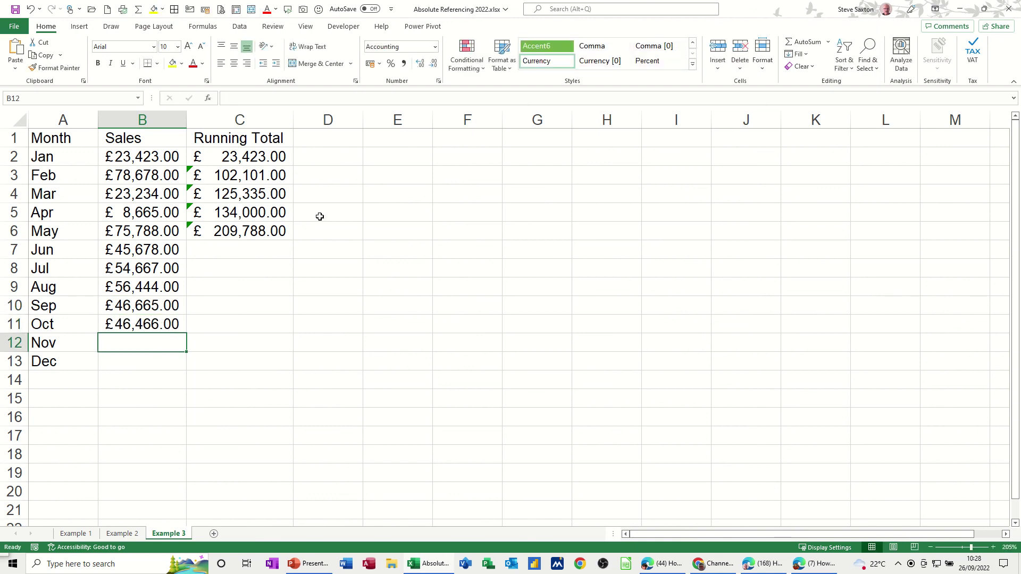
pyautogui.click(272, 232)
# Fill the running total from C6 to C11, then verify the £459,708.00 sum and the C2–C3 formulas
pyautogui.moveTo(295, 241); pyautogui.dragTo(291, 332)
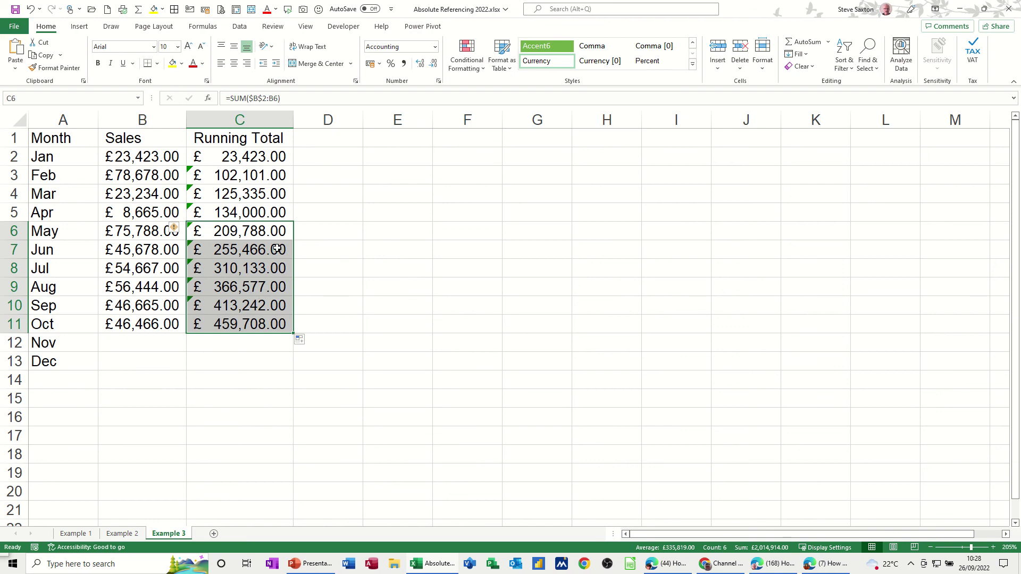
pyautogui.moveTo(153, 157); pyautogui.dragTo(151, 327)
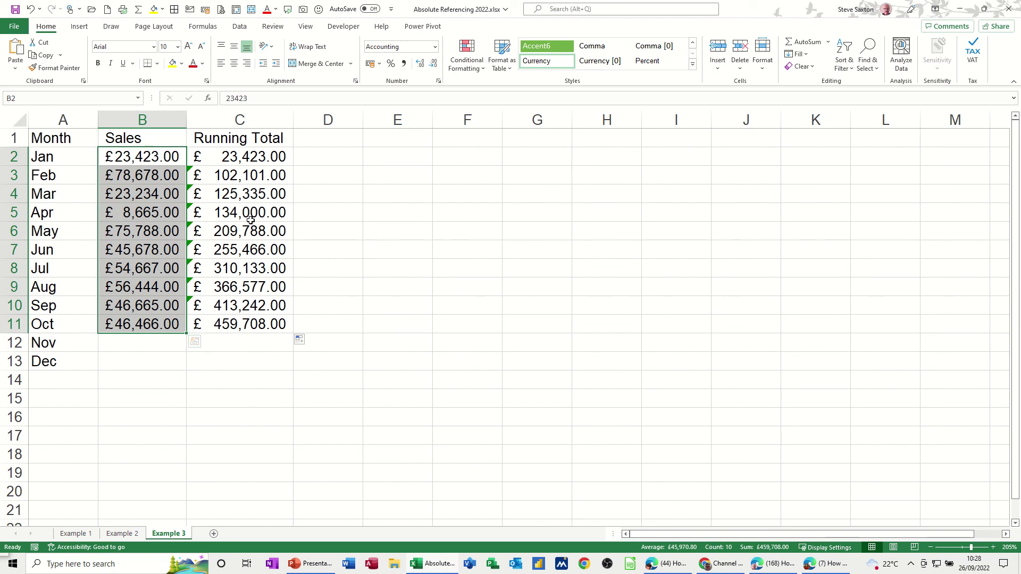
pyautogui.click(243, 160)
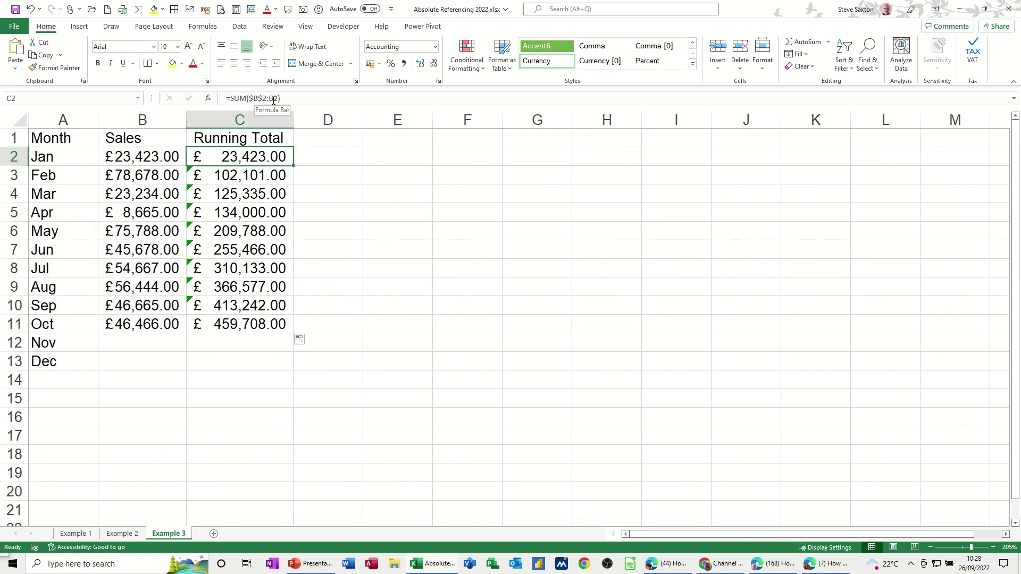
pyautogui.press('Down')
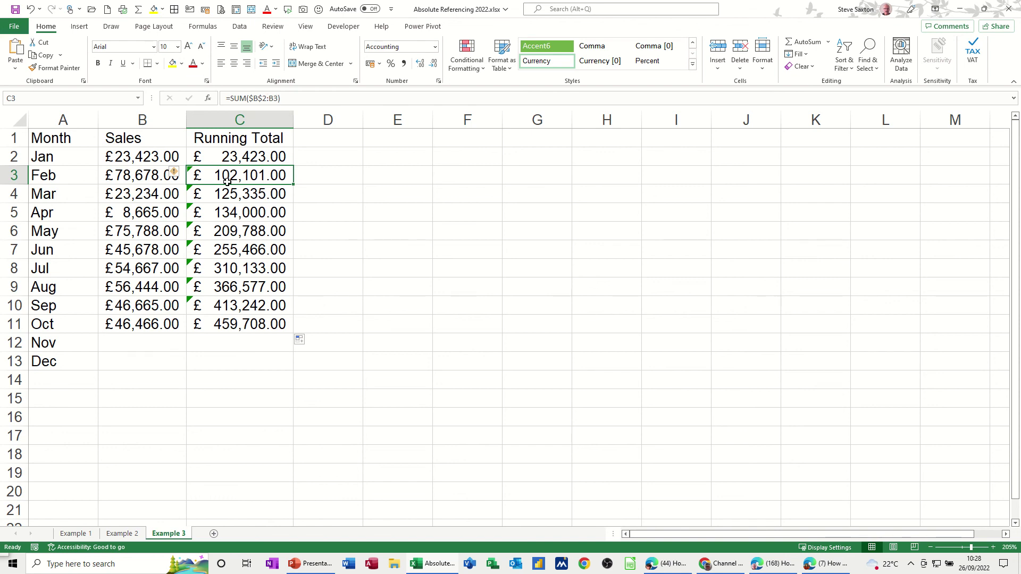
pyautogui.click(228, 156)
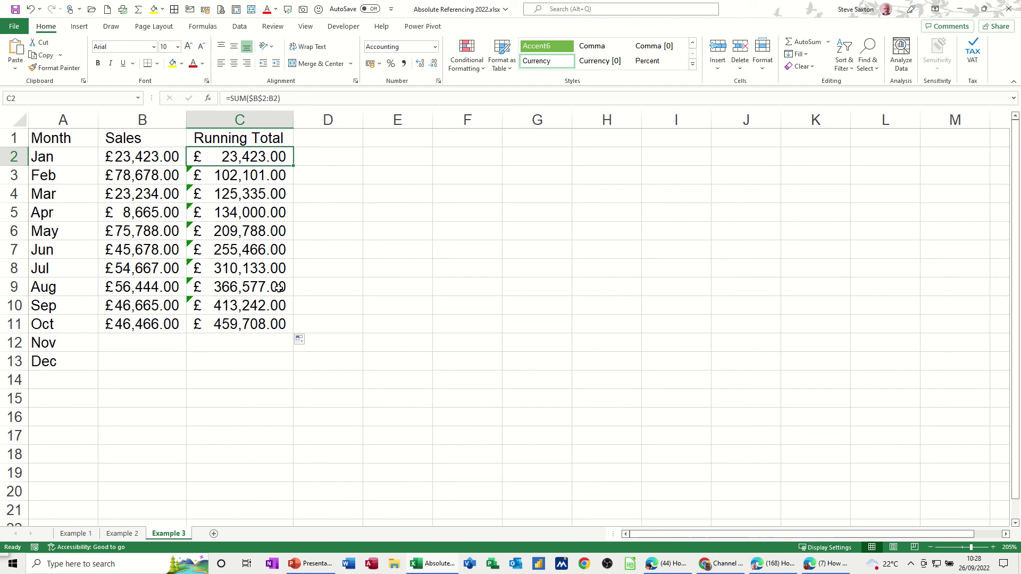